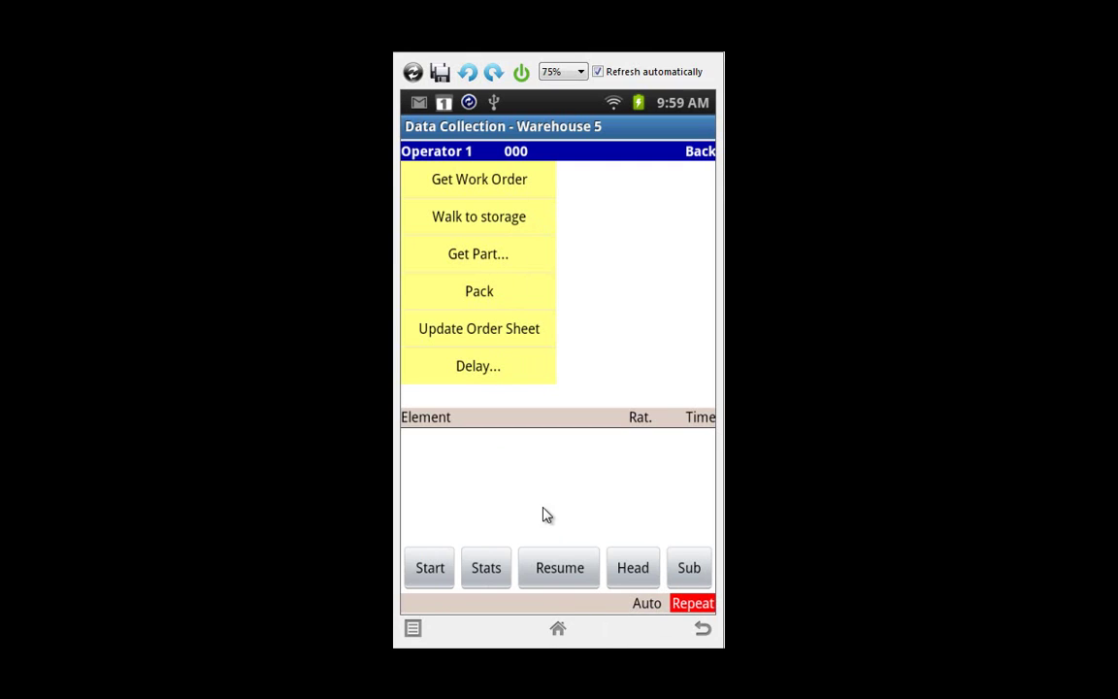
Step: Switch on Expand Rating and Quantity under Info to show the rate and quantity keypads
{"action": "left_click", "coordinate": [413, 629]}
{"action": "left_click", "coordinate": [645, 584]}
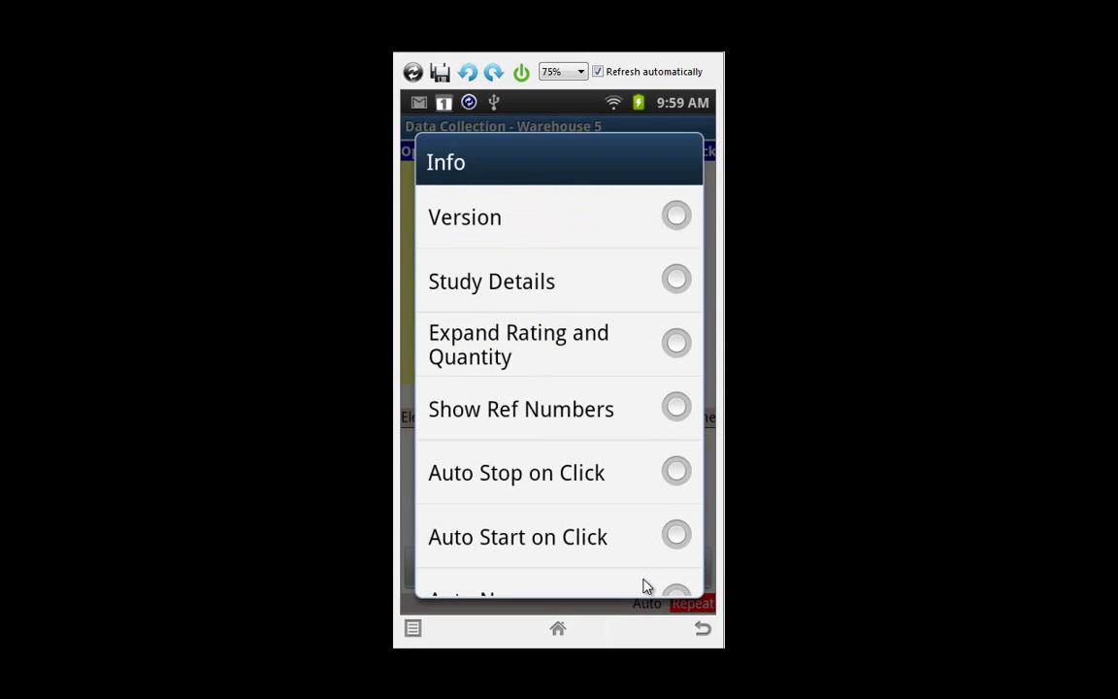
{"action": "left_click", "coordinate": [676, 342]}
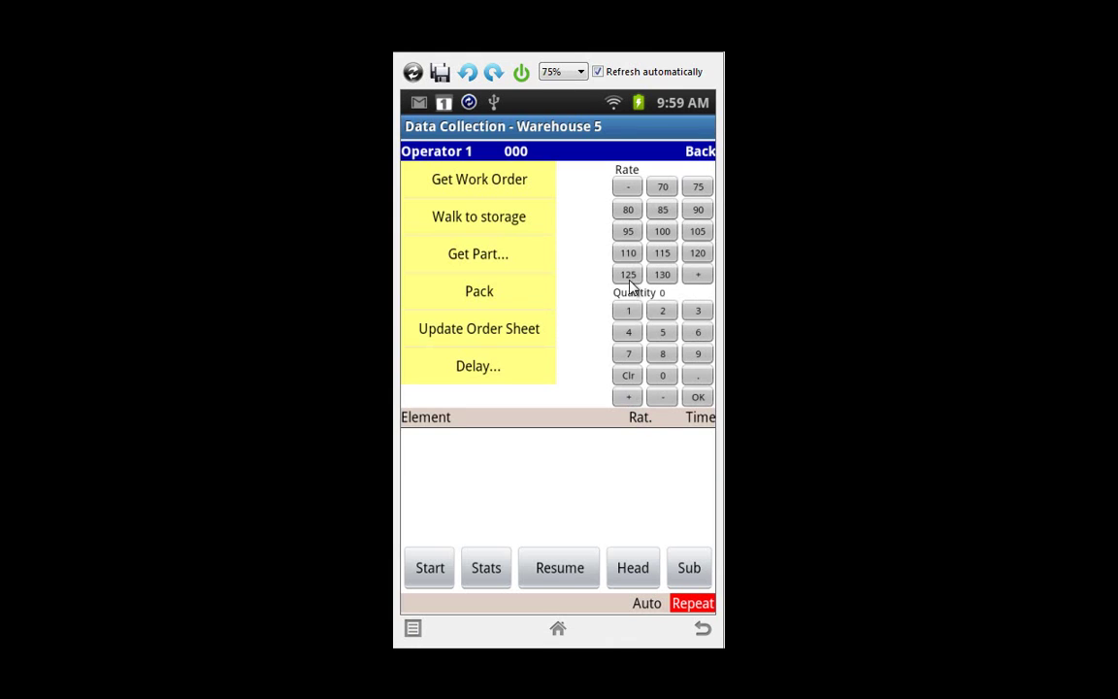
Step: Start the study, time Get Work Order, and rate Walk to storage at 85
{"action": "left_click", "coordinate": [432, 570]}
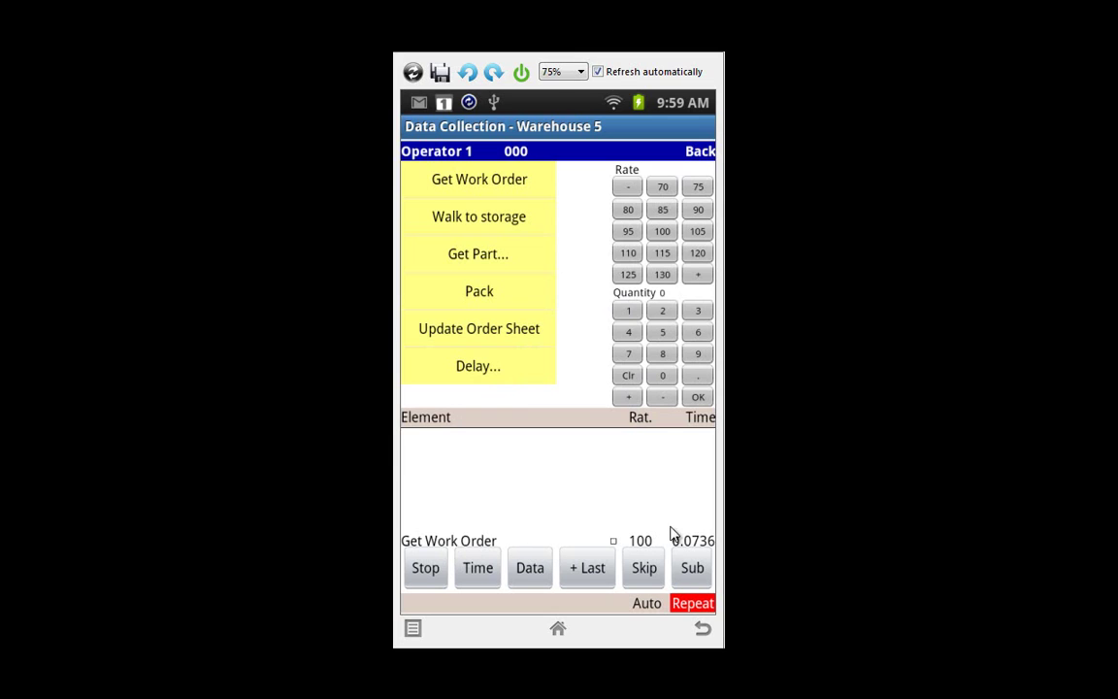
{"action": "left_click", "coordinate": [482, 573]}
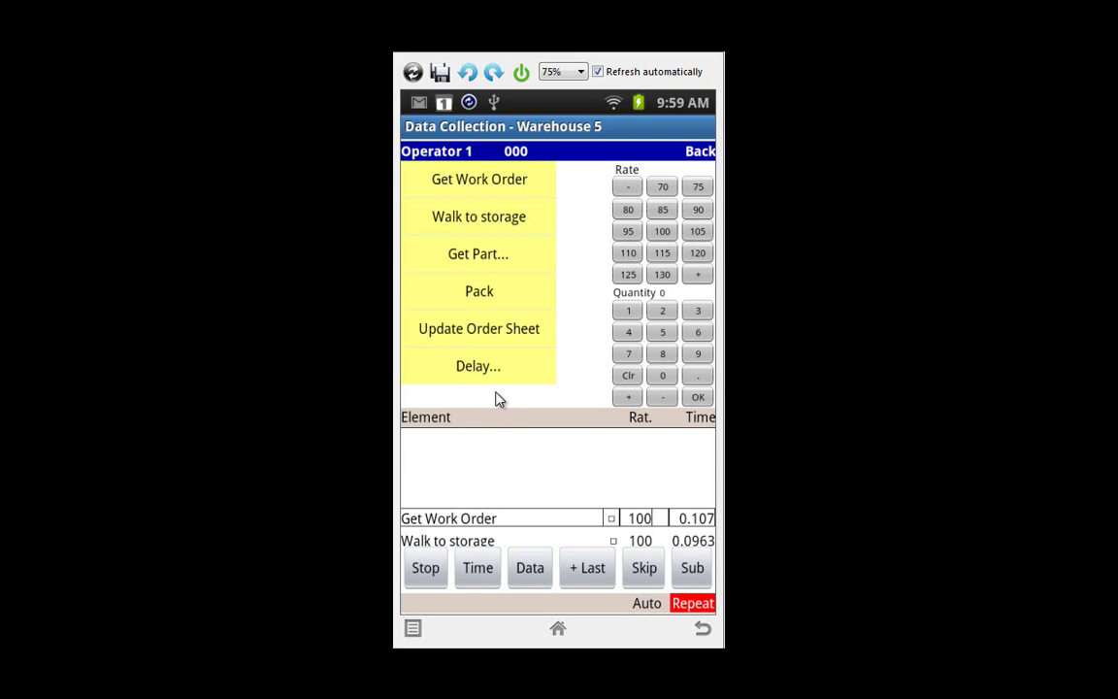
{"action": "left_click", "coordinate": [664, 215]}
{"action": "left_click", "coordinate": [477, 573]}
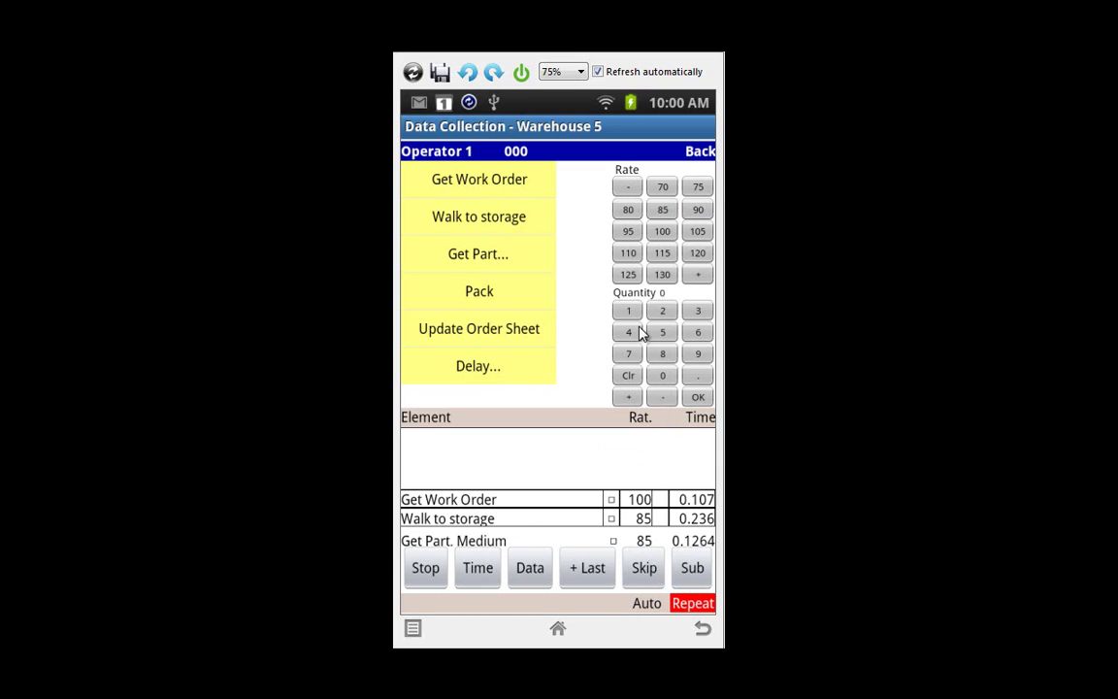
Step: Set the Get Part, Medium quantity to 3 and end it to start Pack
{"action": "left_click", "coordinate": [631, 398]}
{"action": "left_click", "coordinate": [629, 400]}
{"action": "left_click", "coordinate": [631, 400]}
{"action": "left_click", "coordinate": [630, 400]}
{"action": "left_click", "coordinate": [666, 403]}
{"action": "left_click", "coordinate": [482, 573]}
Step: Attach the quantity to Get Part, Medium, view its details, and cancel unchanged
{"action": "left_click", "coordinate": [610, 519]}
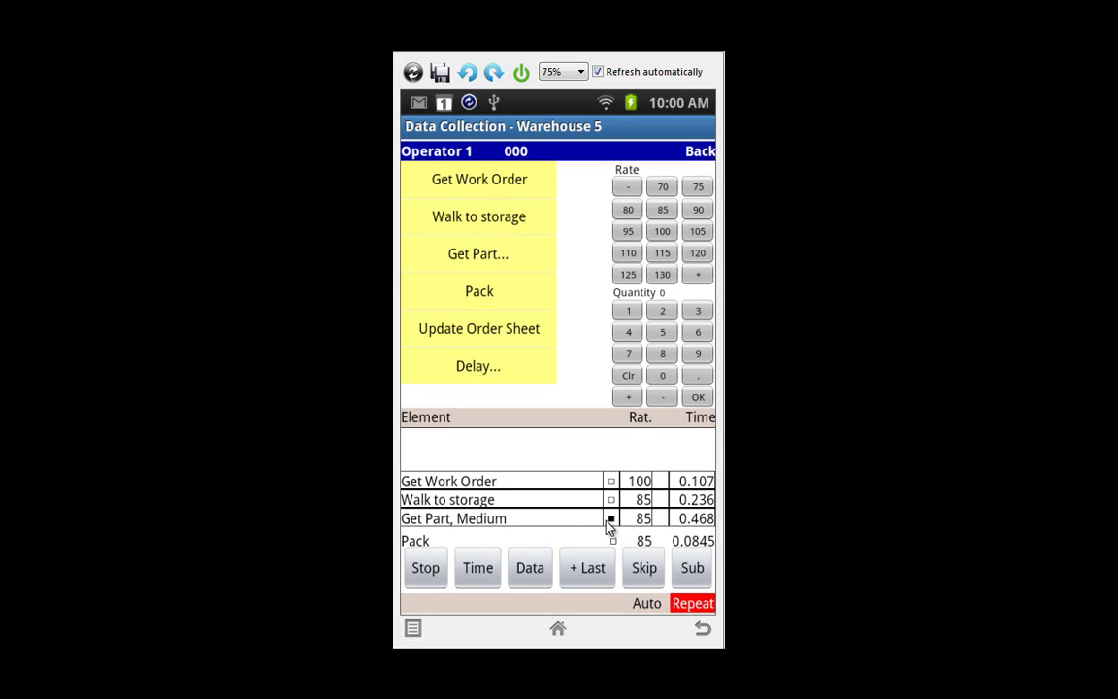
{"action": "left_click", "coordinate": [612, 520]}
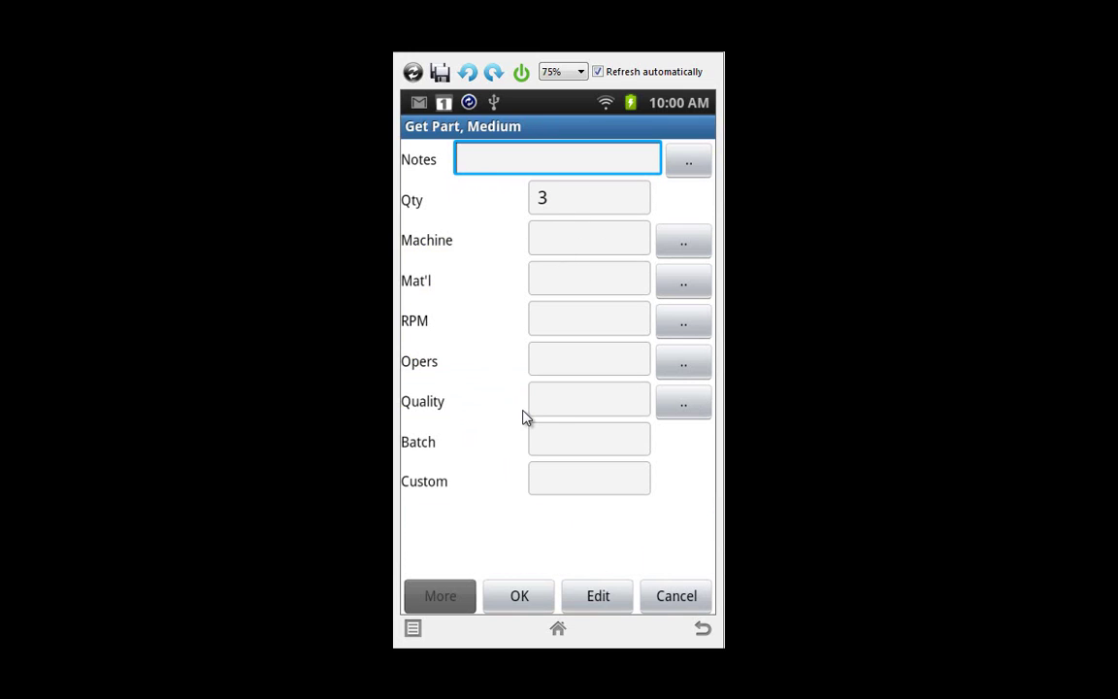
{"action": "left_click", "coordinate": [670, 602]}
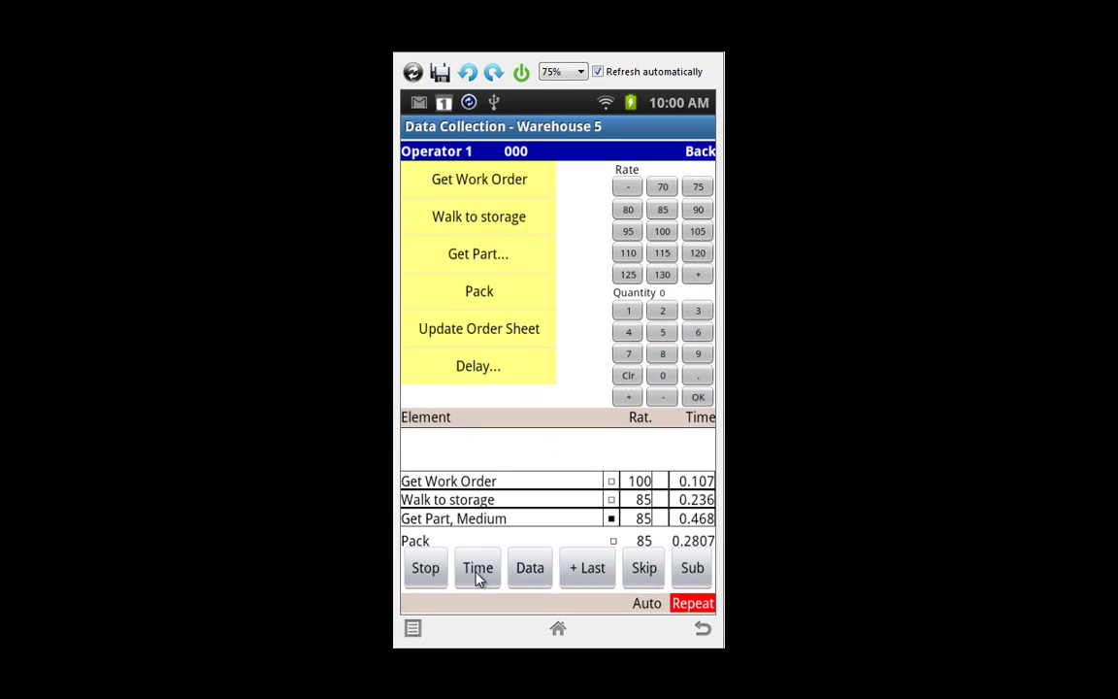
Step: Log Pack, Update Order Sheet and Get Work Order, rating Walk to storage at 95
{"action": "left_click", "coordinate": [477, 576]}
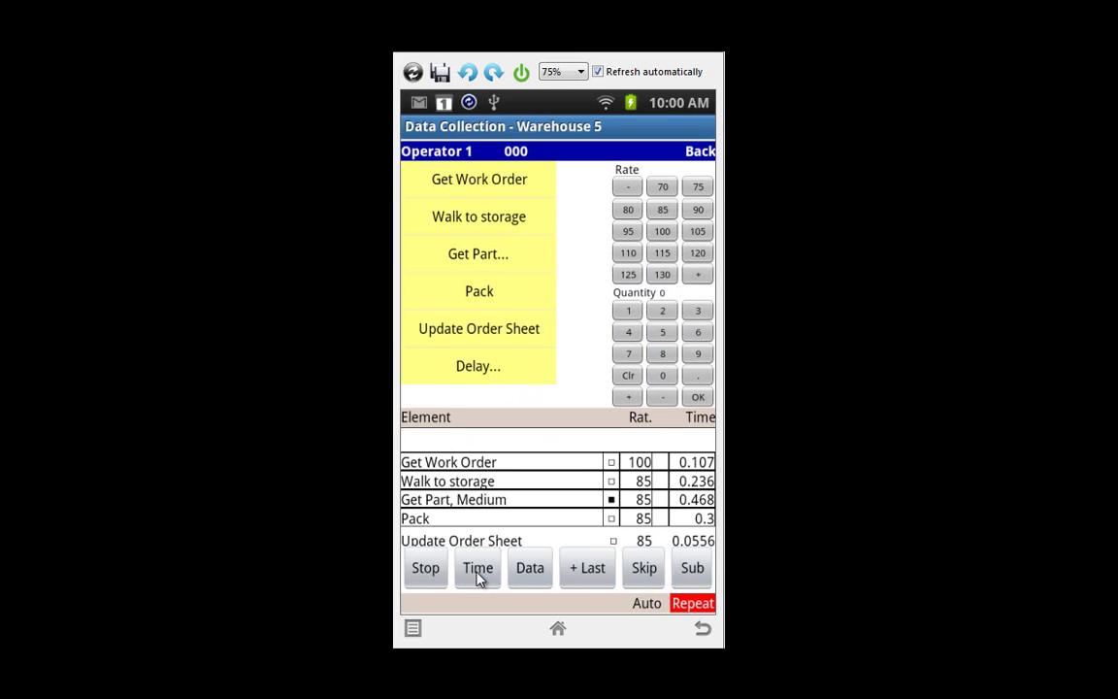
{"action": "left_click", "coordinate": [478, 576]}
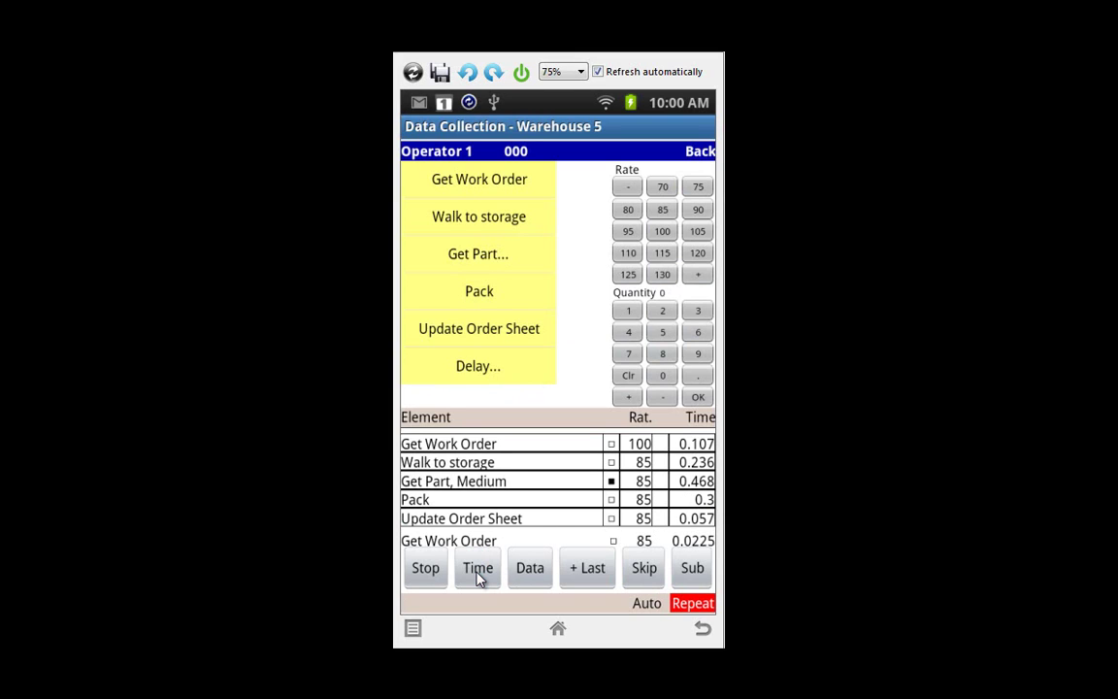
{"action": "left_click", "coordinate": [478, 577]}
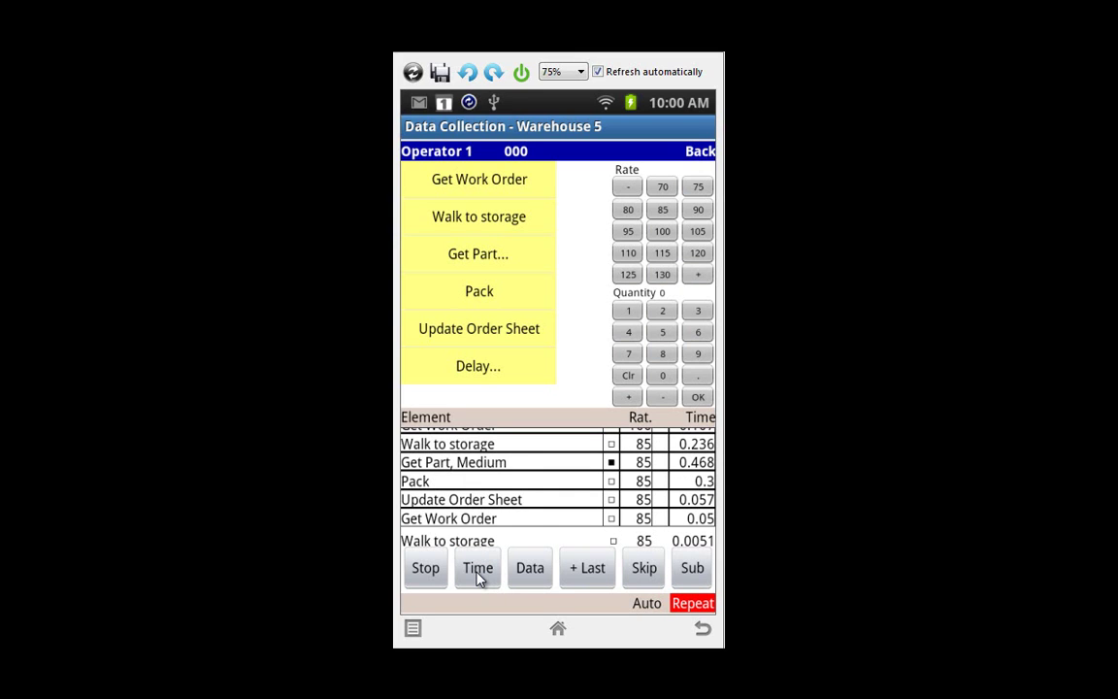
{"action": "left_click", "coordinate": [629, 235]}
Step: Time Get Part, Medium with quantity 2, leaving Pack timing
{"action": "left_click", "coordinate": [479, 570]}
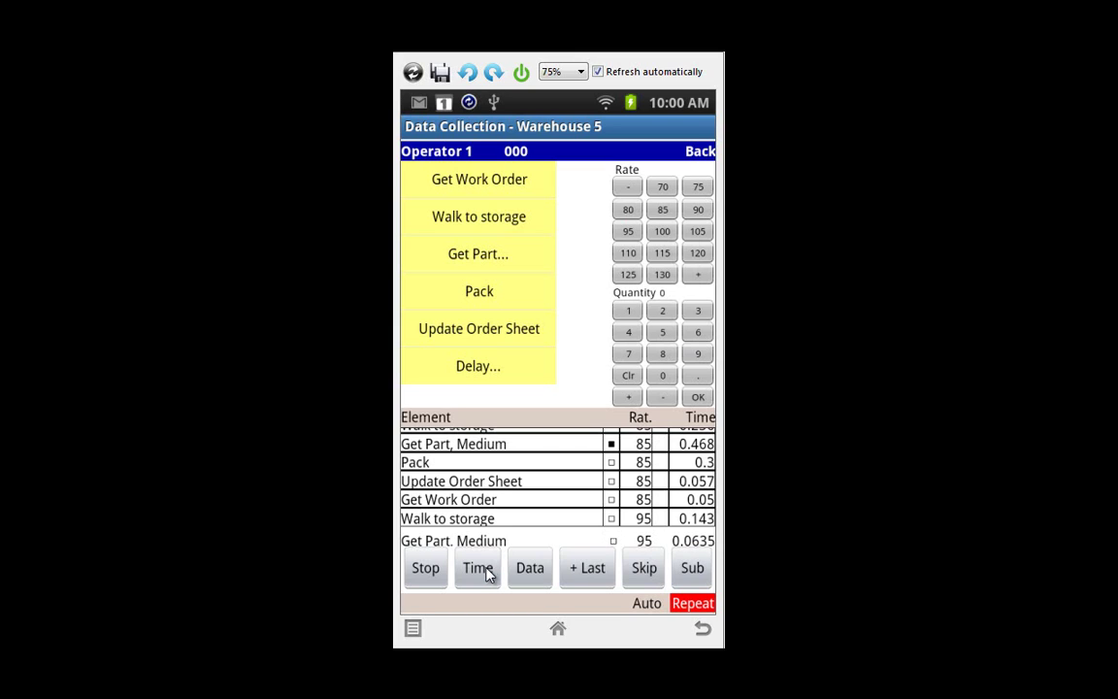
{"action": "left_click", "coordinate": [631, 398]}
{"action": "left_click", "coordinate": [631, 398]}
{"action": "left_click", "coordinate": [696, 399]}
{"action": "left_click", "coordinate": [482, 575]}
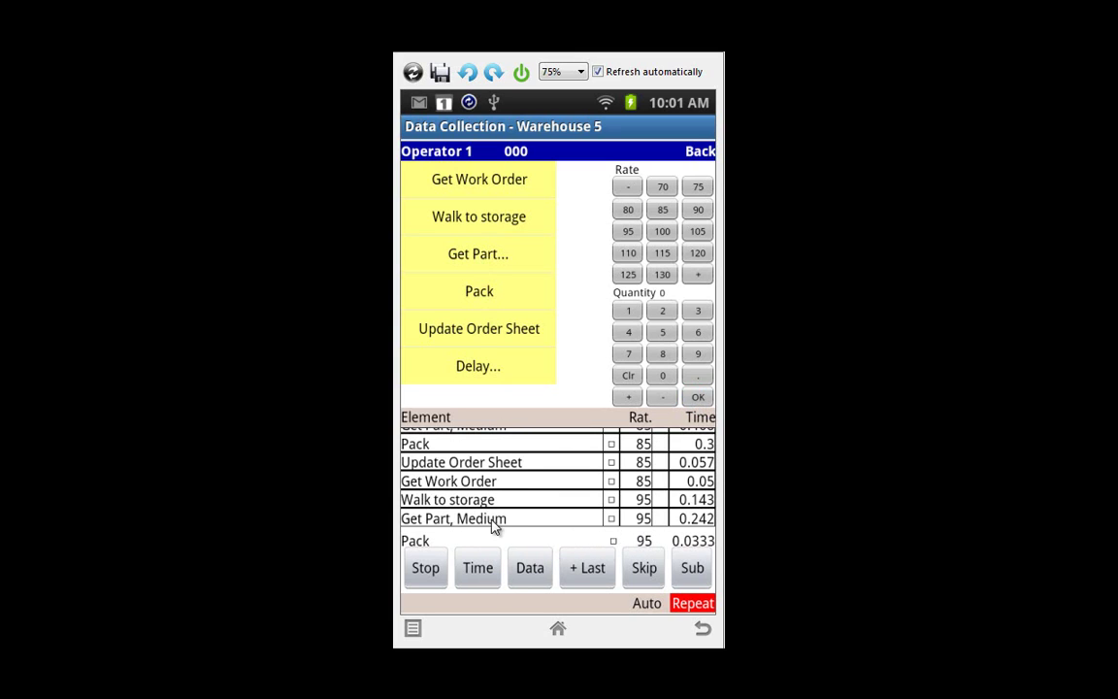
Step: Log Get Part, Small with quantity 14
{"action": "left_click", "coordinate": [480, 256]}
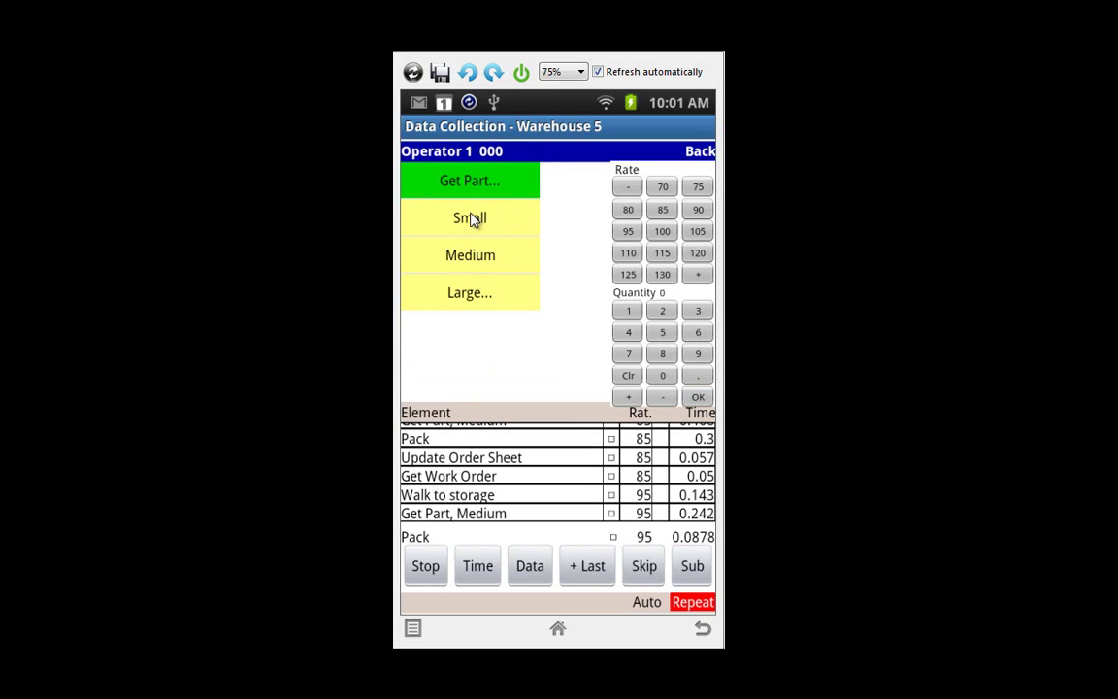
{"action": "left_click", "coordinate": [472, 220]}
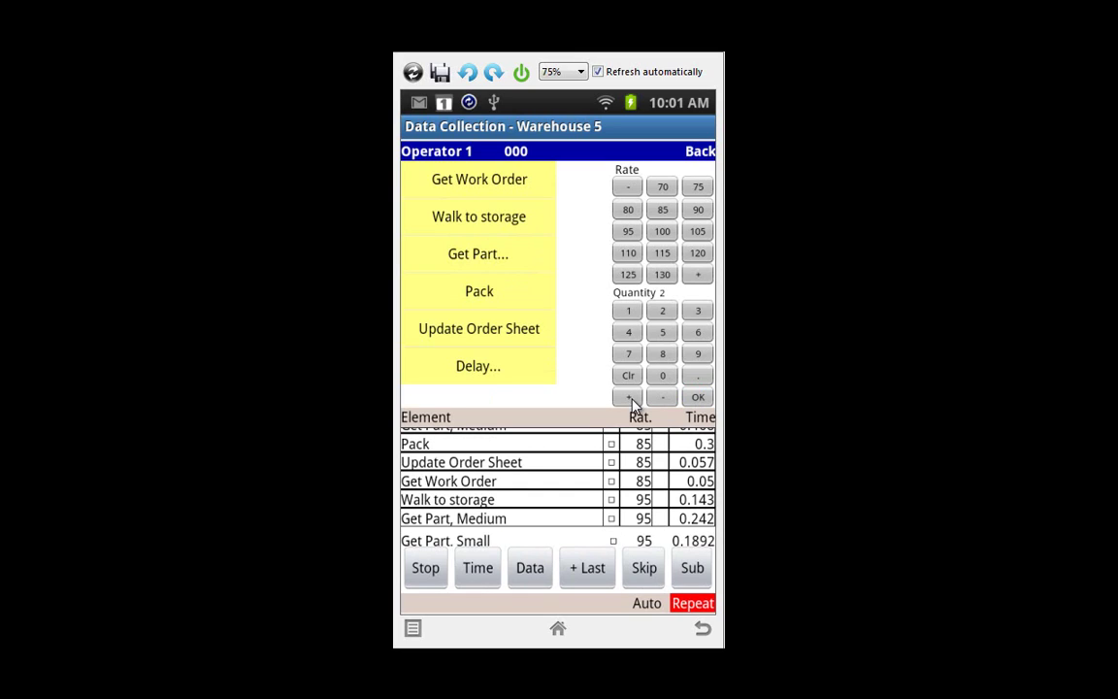
{"action": "left_click", "coordinate": [629, 316]}
{"action": "left_click", "coordinate": [628, 331]}
{"action": "left_click", "coordinate": [477, 569]}
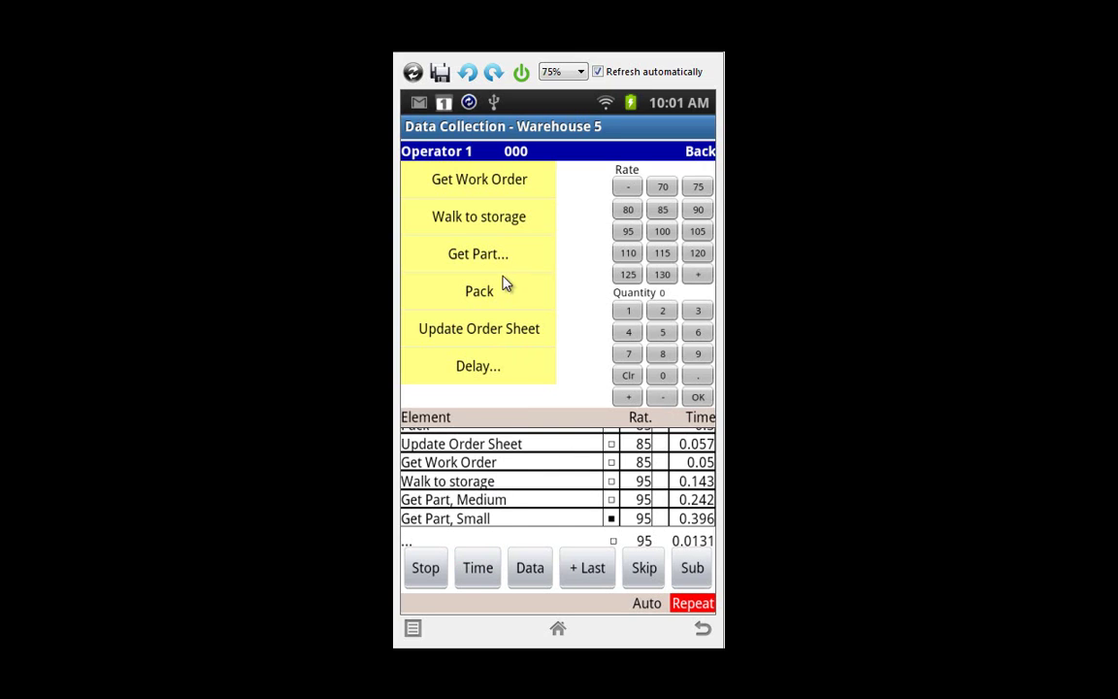
Step: Log Get Part, Large, Light with quantity 5
{"action": "left_click", "coordinate": [480, 257]}
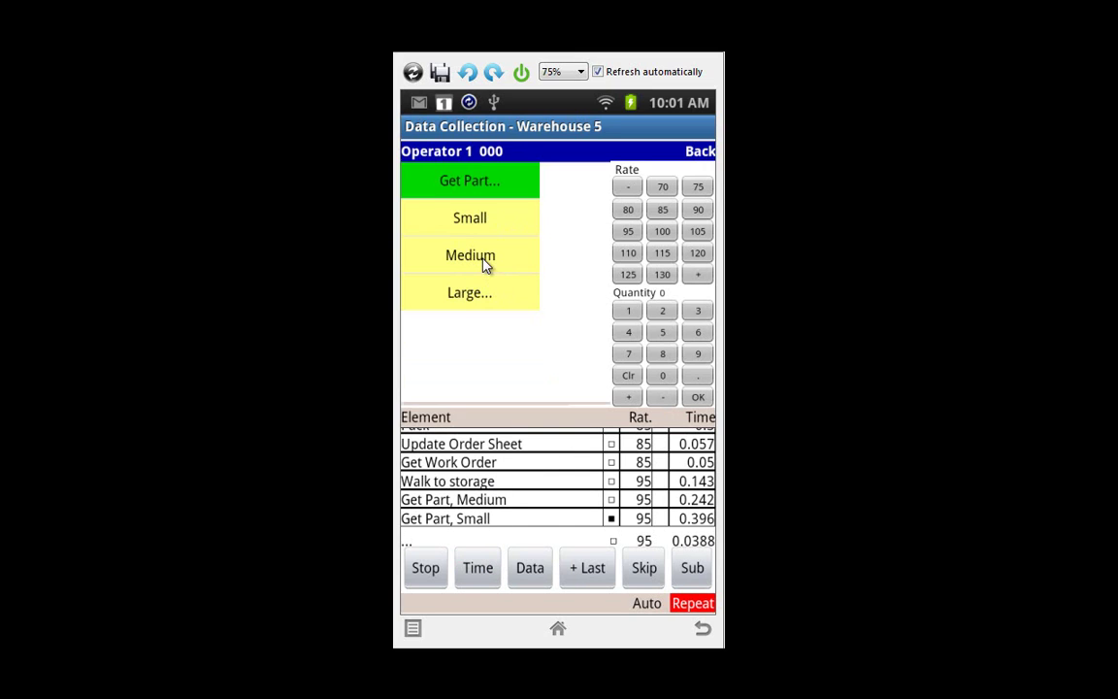
{"action": "left_click", "coordinate": [464, 307]}
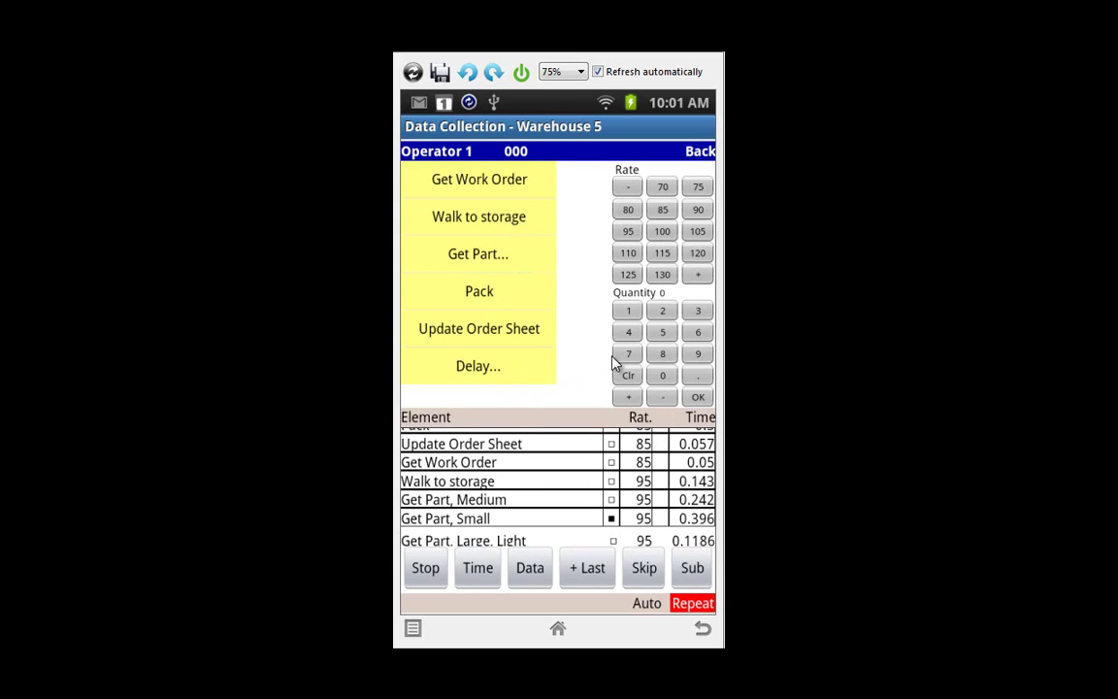
{"action": "left_click", "coordinate": [663, 334]}
{"action": "left_click", "coordinate": [488, 574]}
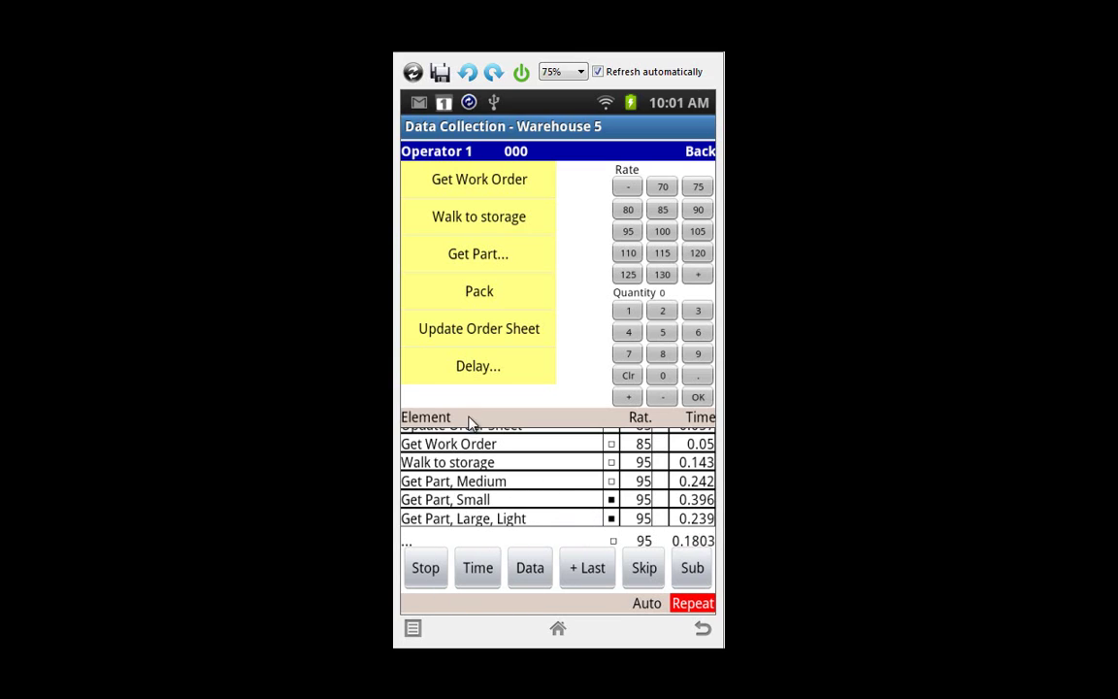
Step: Log Pack, Update Order Sheet and Get Work Order, rating Walk to storage at 105
{"action": "left_click", "coordinate": [466, 293]}
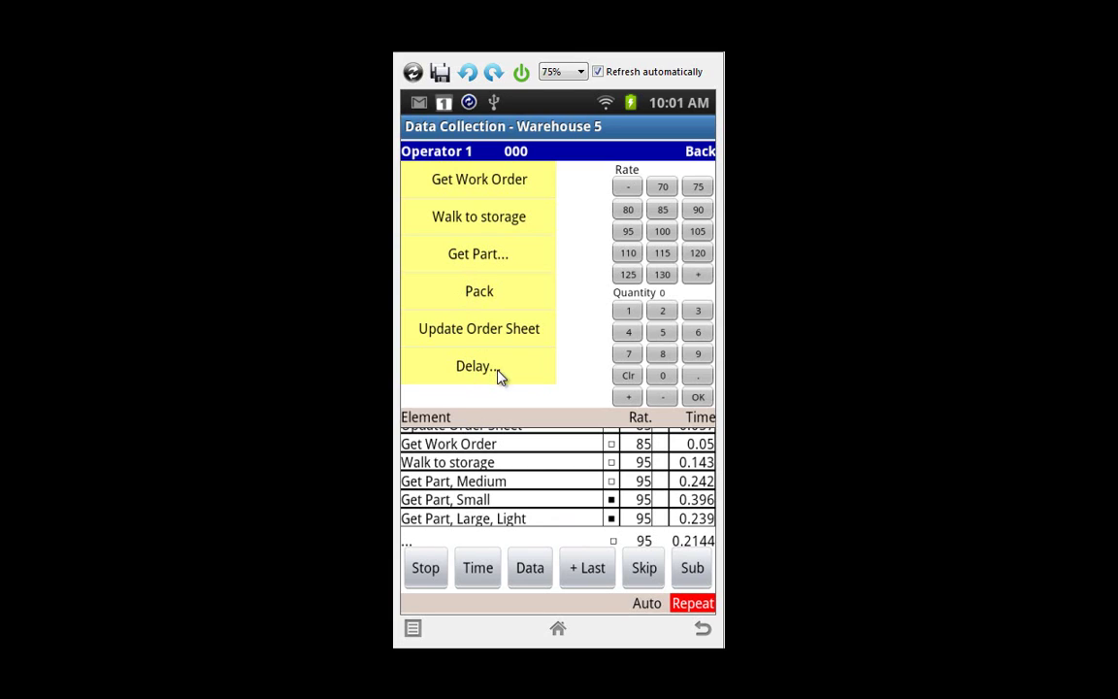
{"action": "left_click", "coordinate": [475, 573]}
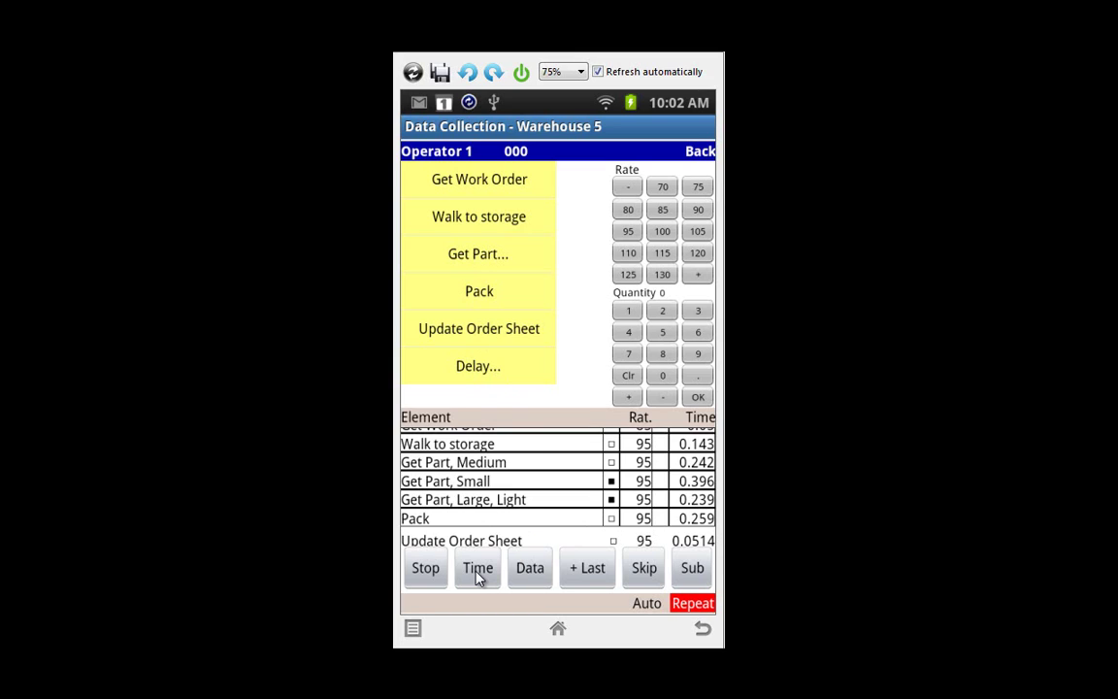
{"action": "left_click", "coordinate": [478, 577]}
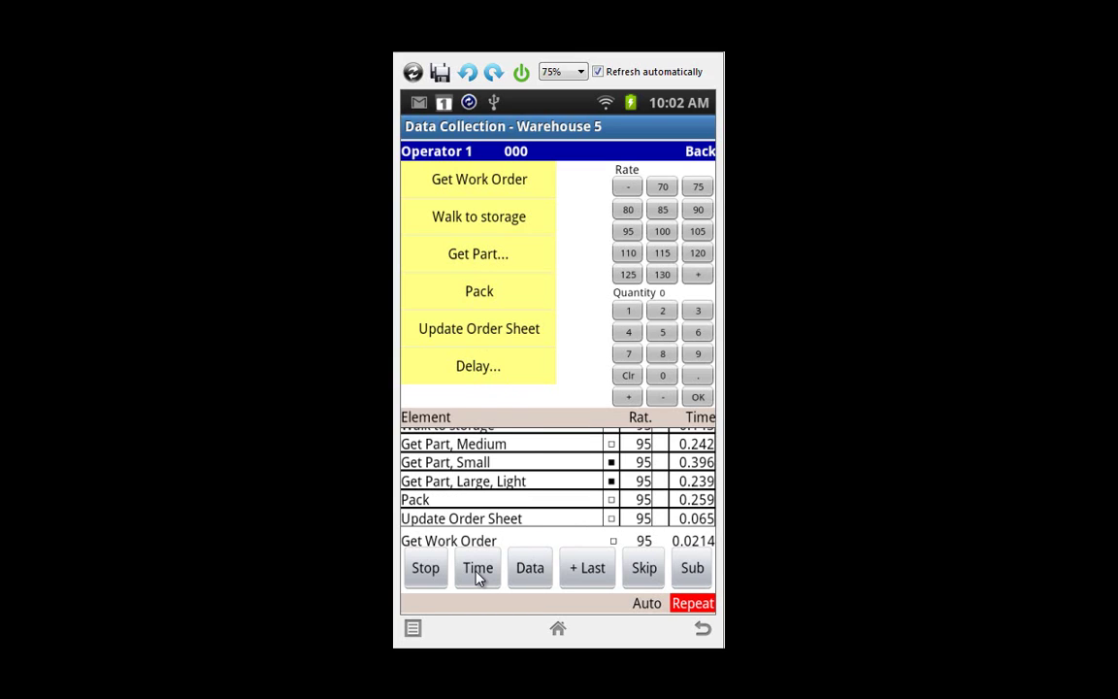
{"action": "left_click", "coordinate": [477, 576]}
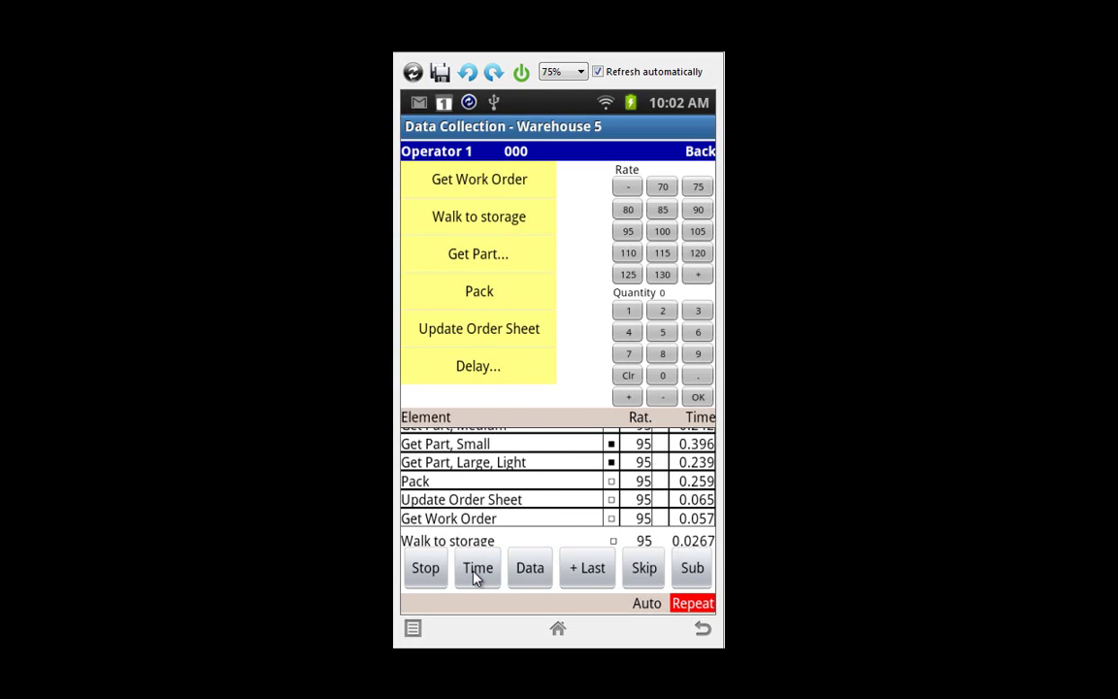
{"action": "left_click", "coordinate": [696, 235]}
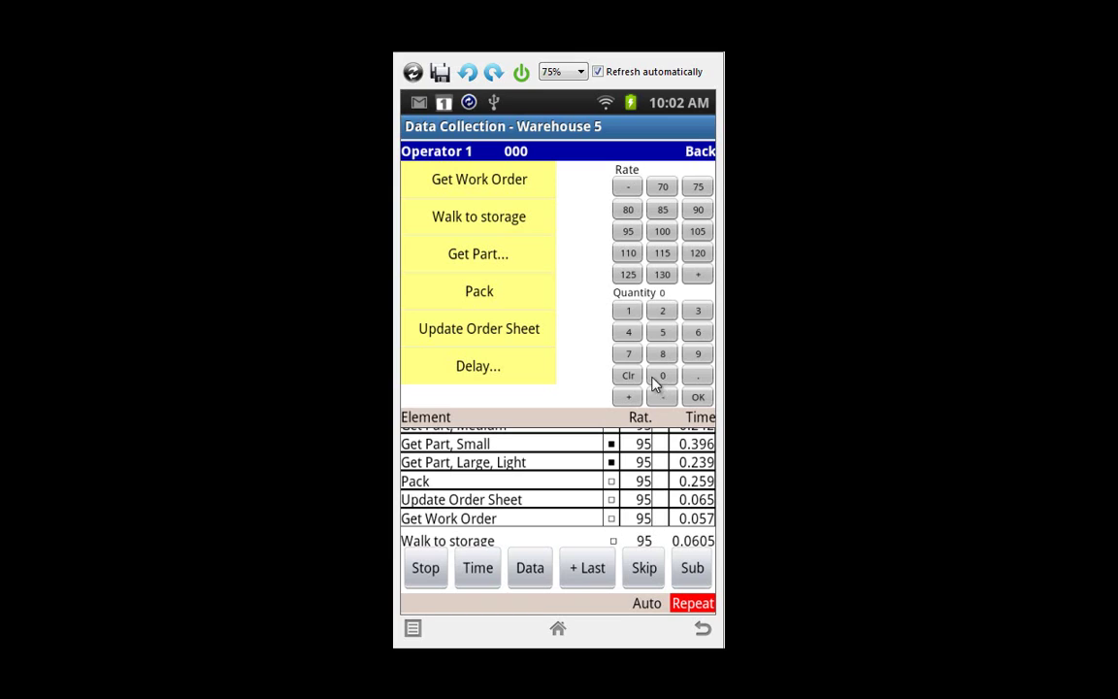
Step: Log Get Part, Medium with quantity 4 and Get Part, Small with quantity 2
{"action": "left_click", "coordinate": [480, 576]}
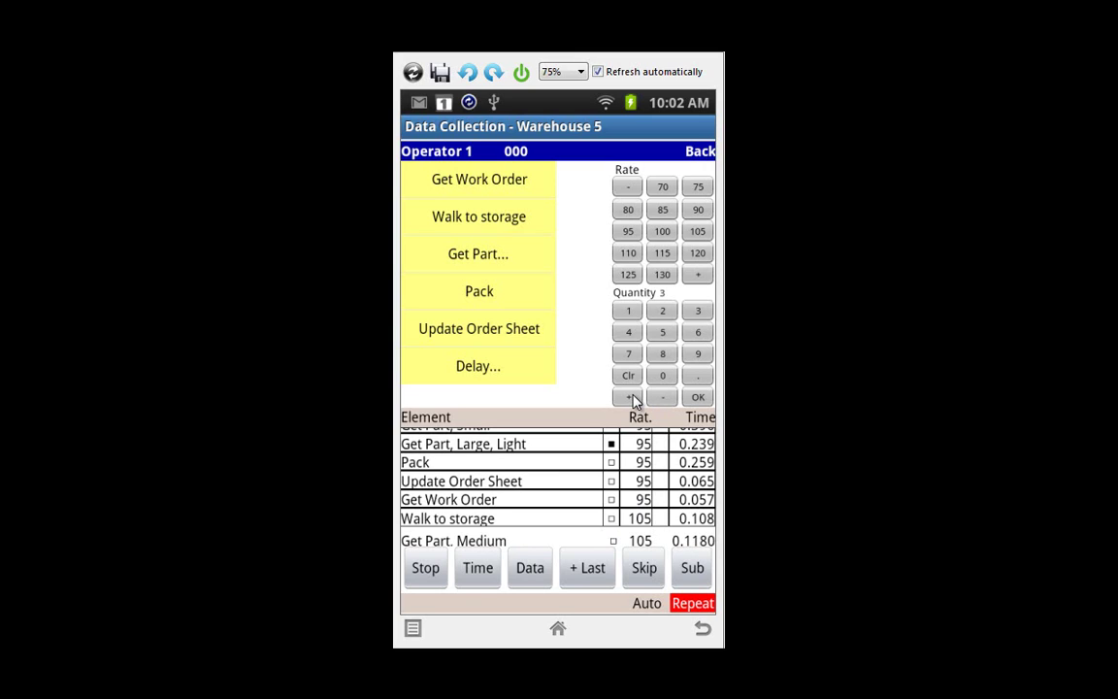
{"action": "left_click", "coordinate": [631, 398]}
{"action": "left_click", "coordinate": [479, 570]}
{"action": "left_click", "coordinate": [465, 256]}
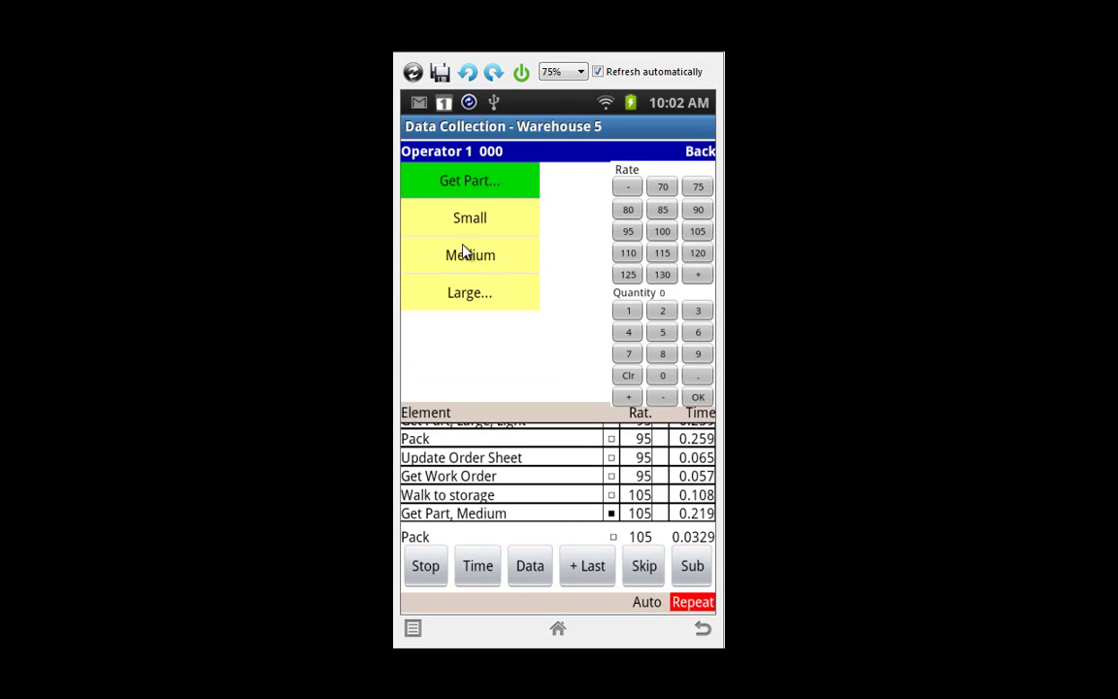
{"action": "left_click", "coordinate": [628, 310]}
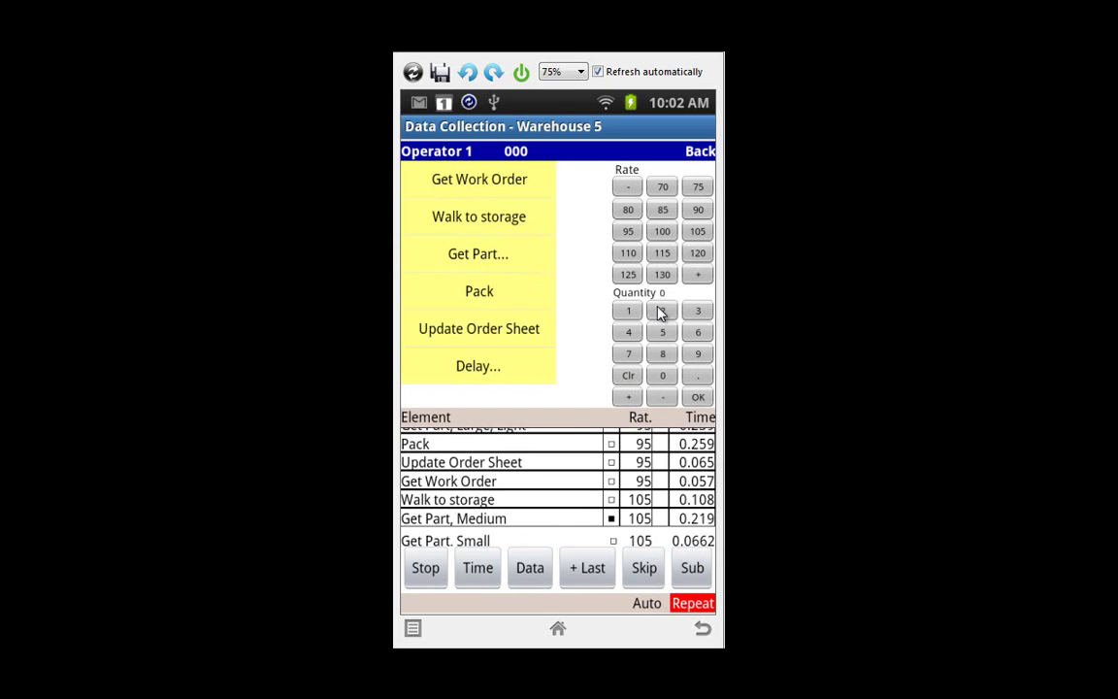
{"action": "left_click", "coordinate": [663, 311]}
{"action": "left_click", "coordinate": [486, 581]}
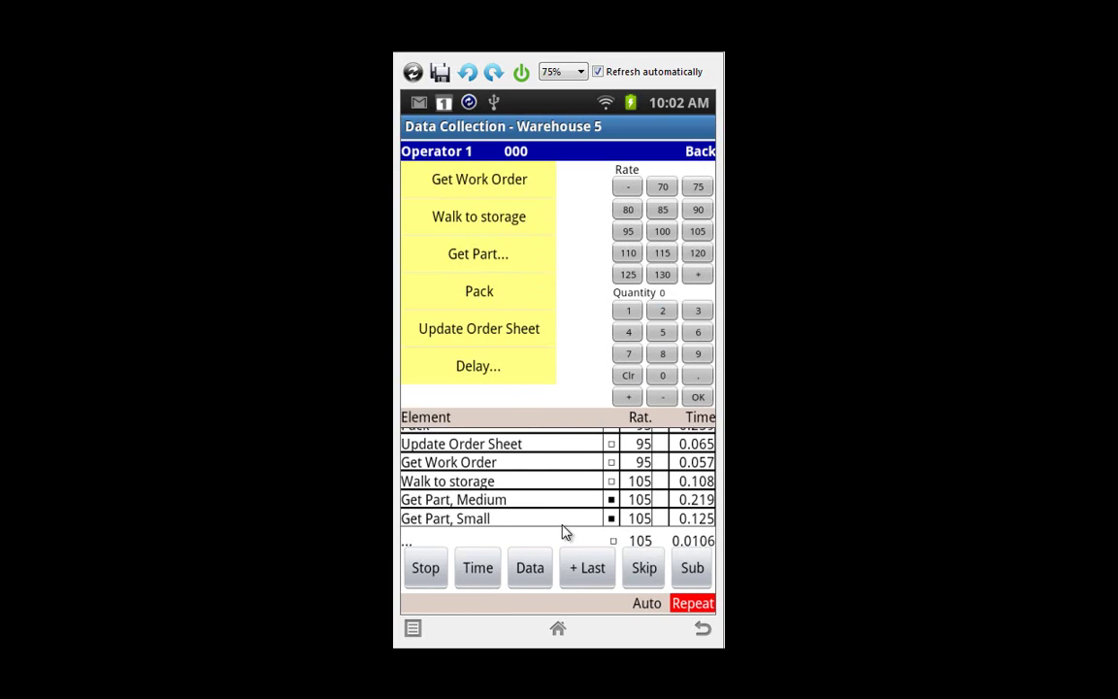
Step: View the Get Part, Small details showing quantity 2, then close them unchanged
{"action": "left_click", "coordinate": [460, 523]}
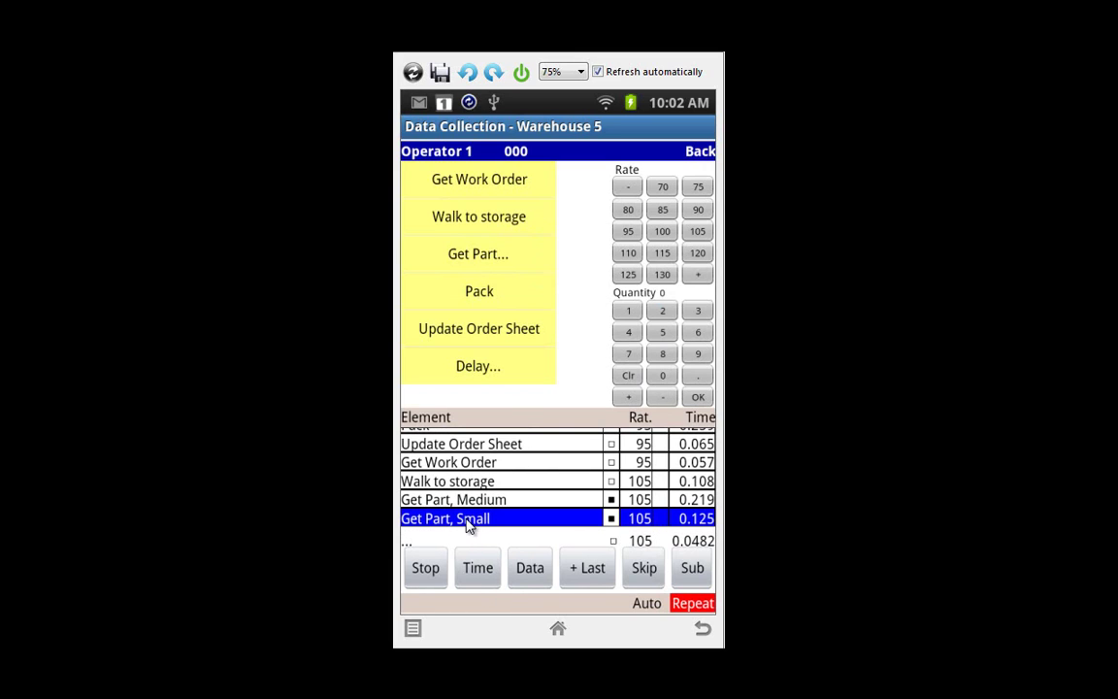
{"action": "left_click", "coordinate": [611, 520]}
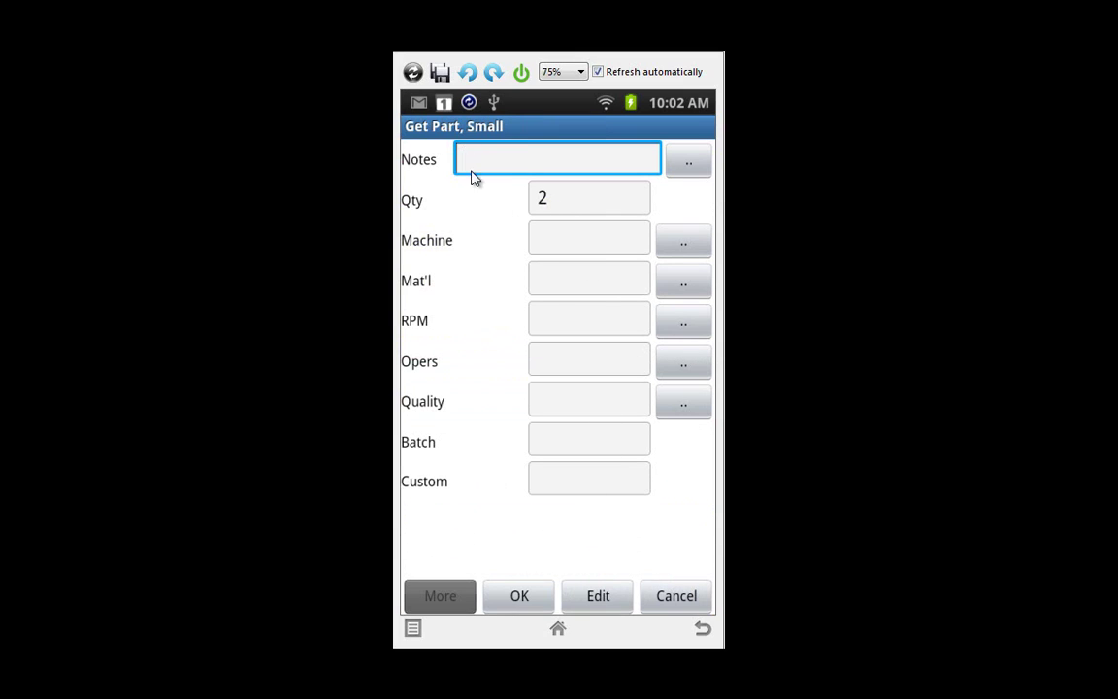
{"action": "left_click", "coordinate": [678, 602]}
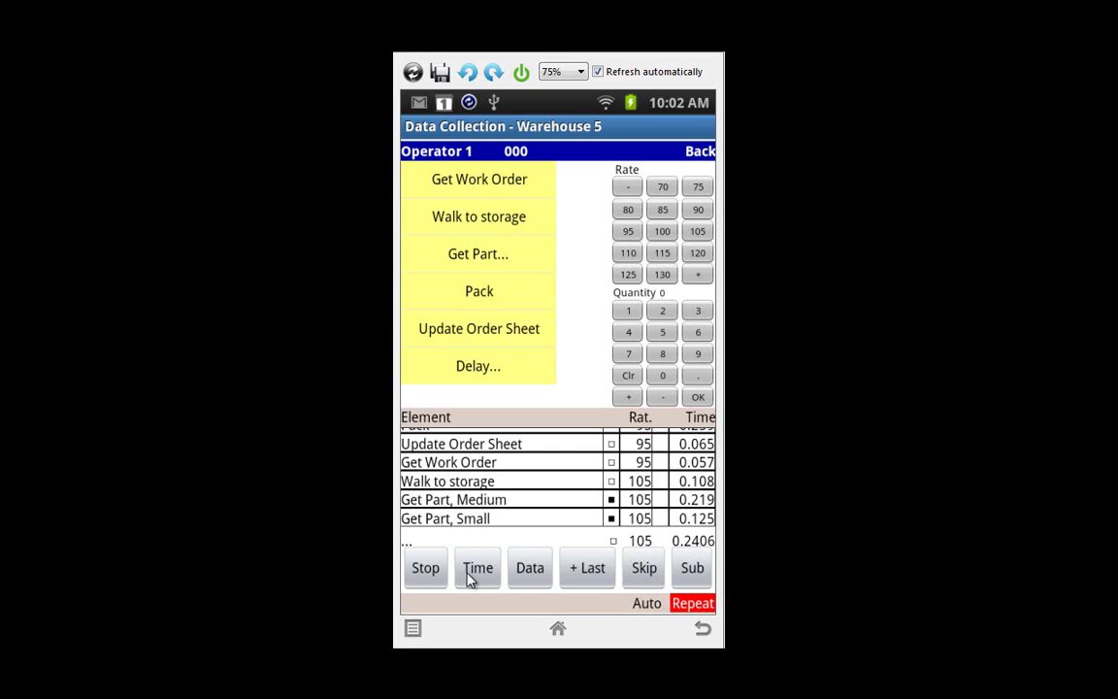
Step: Log Pack at 0.317 and Update Order Sheet at 0.021, leaving Get Work Order timing
{"action": "left_click", "coordinate": [461, 301]}
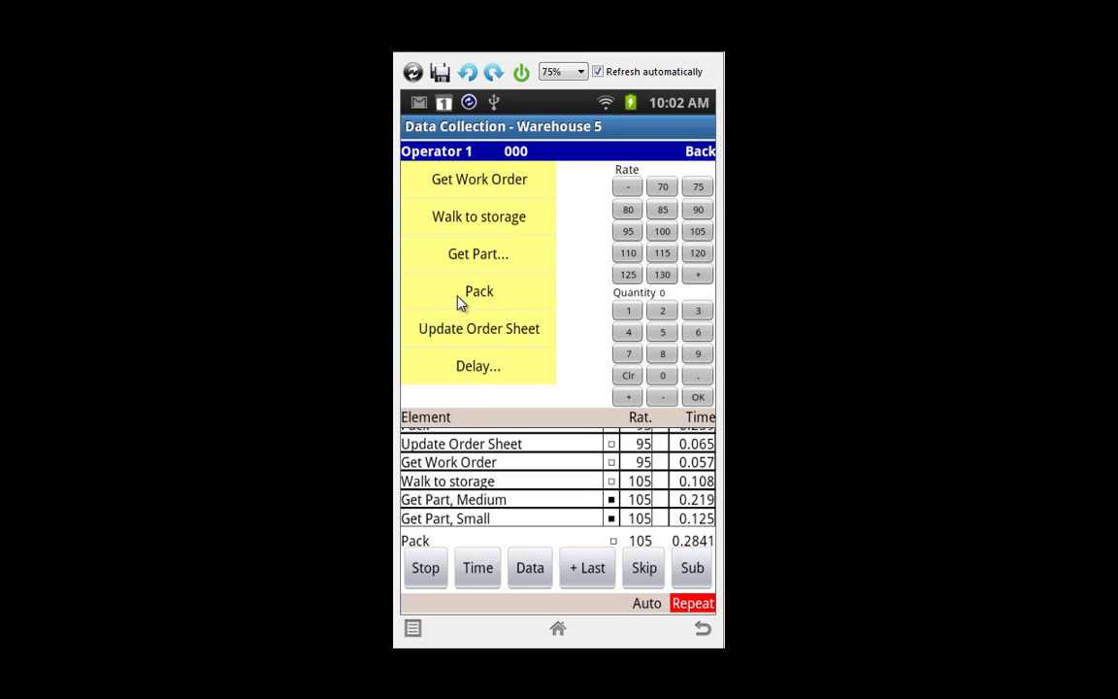
{"action": "left_click", "coordinate": [480, 573]}
{"action": "left_click", "coordinate": [481, 573]}
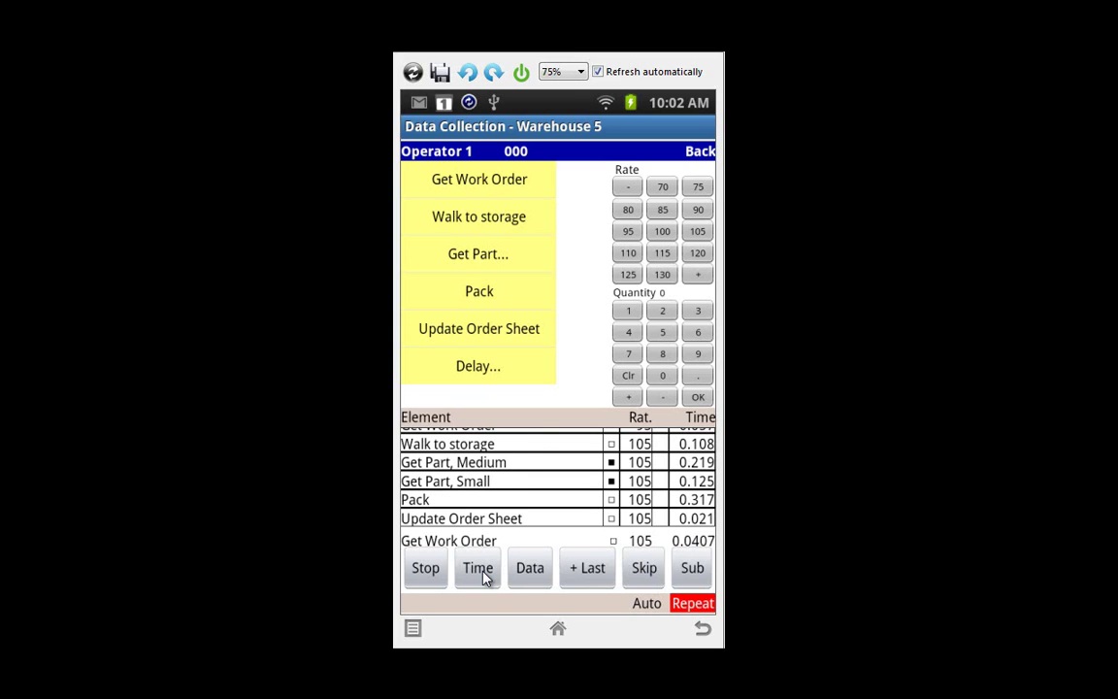
Step: Close Get Work Order at 0.055, rate Walk to storage 100, and close it at 0.346
{"action": "left_click", "coordinate": [482, 573]}
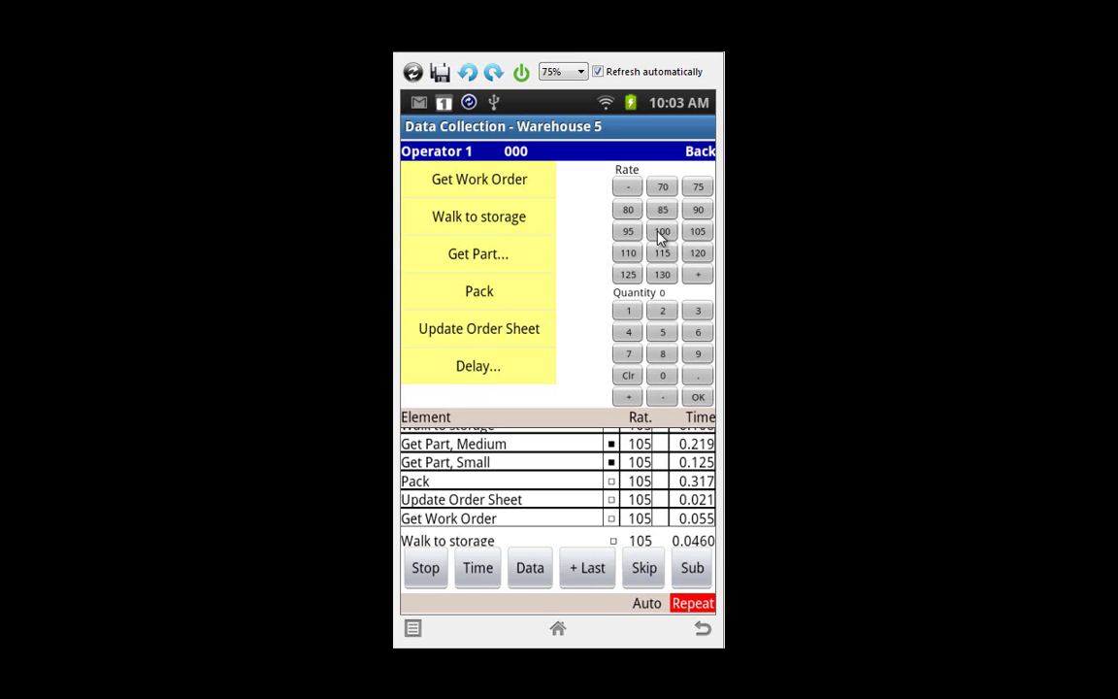
{"action": "left_click", "coordinate": [699, 275]}
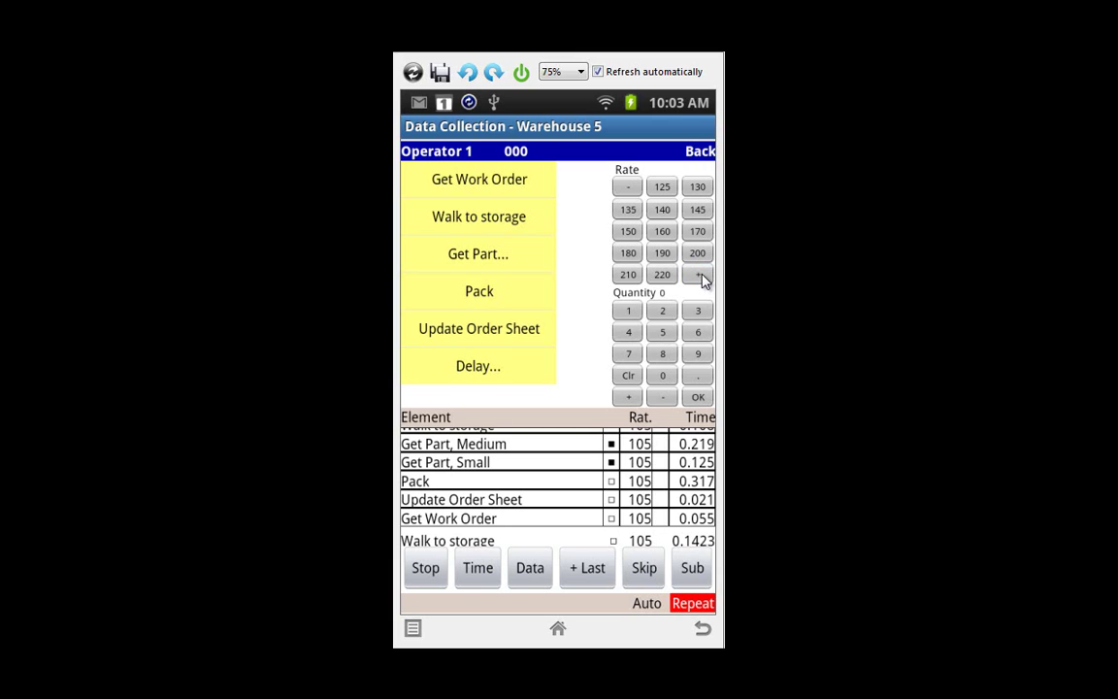
{"action": "left_click", "coordinate": [699, 276]}
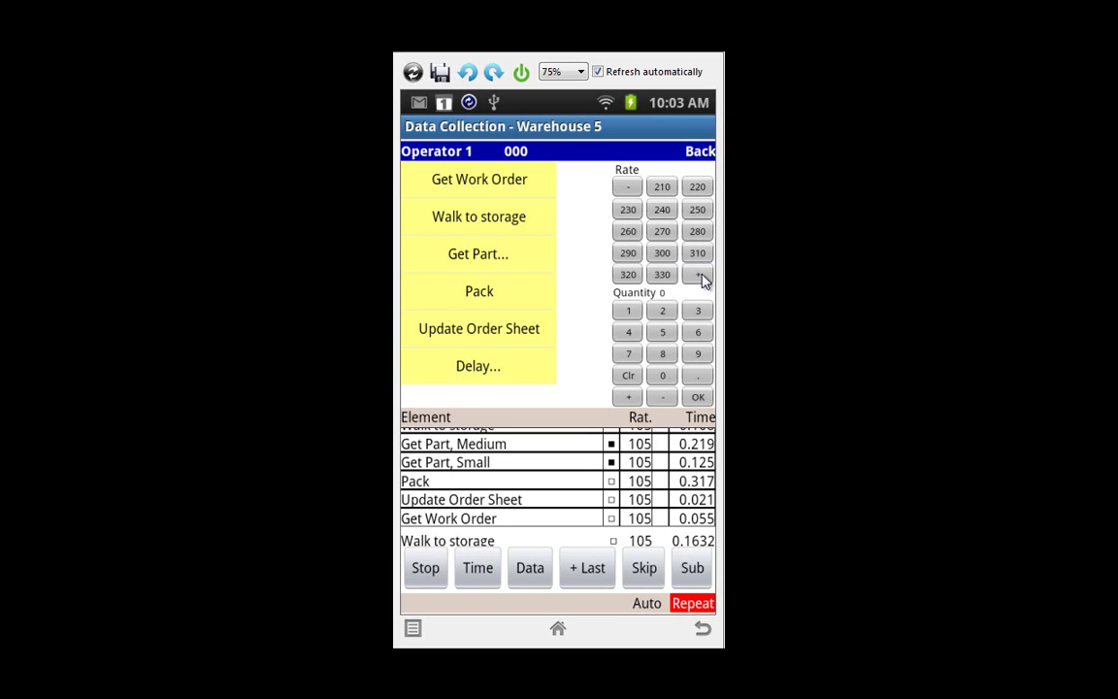
{"action": "left_click", "coordinate": [627, 189]}
{"action": "left_click", "coordinate": [627, 189]}
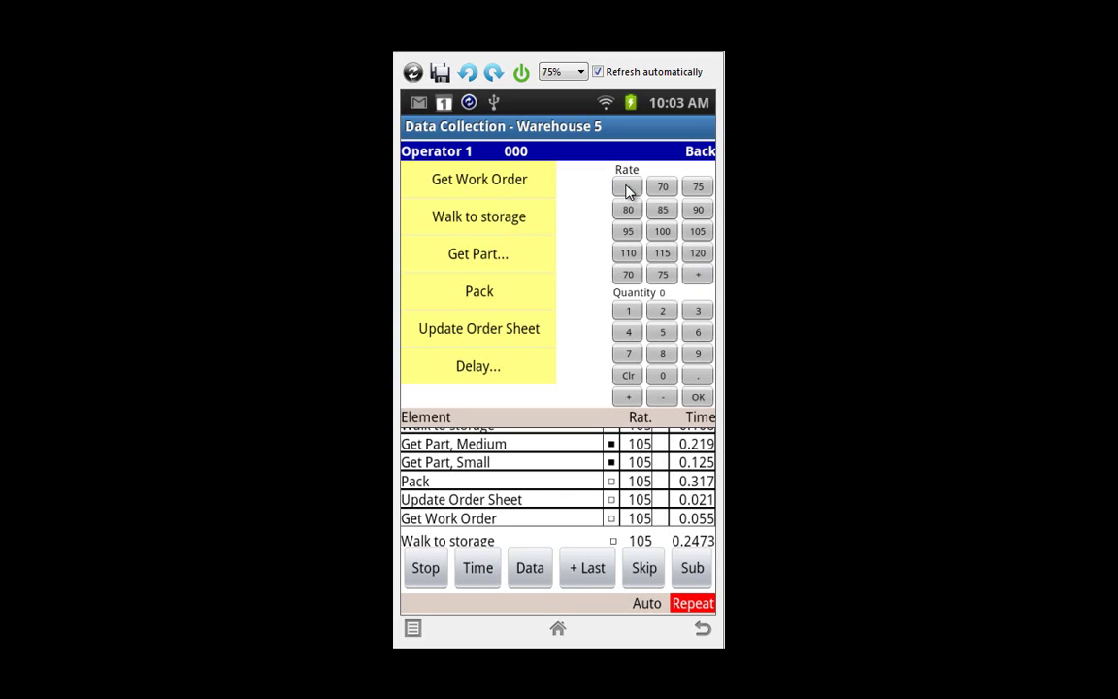
{"action": "left_click", "coordinate": [665, 239]}
{"action": "left_click", "coordinate": [490, 573]}
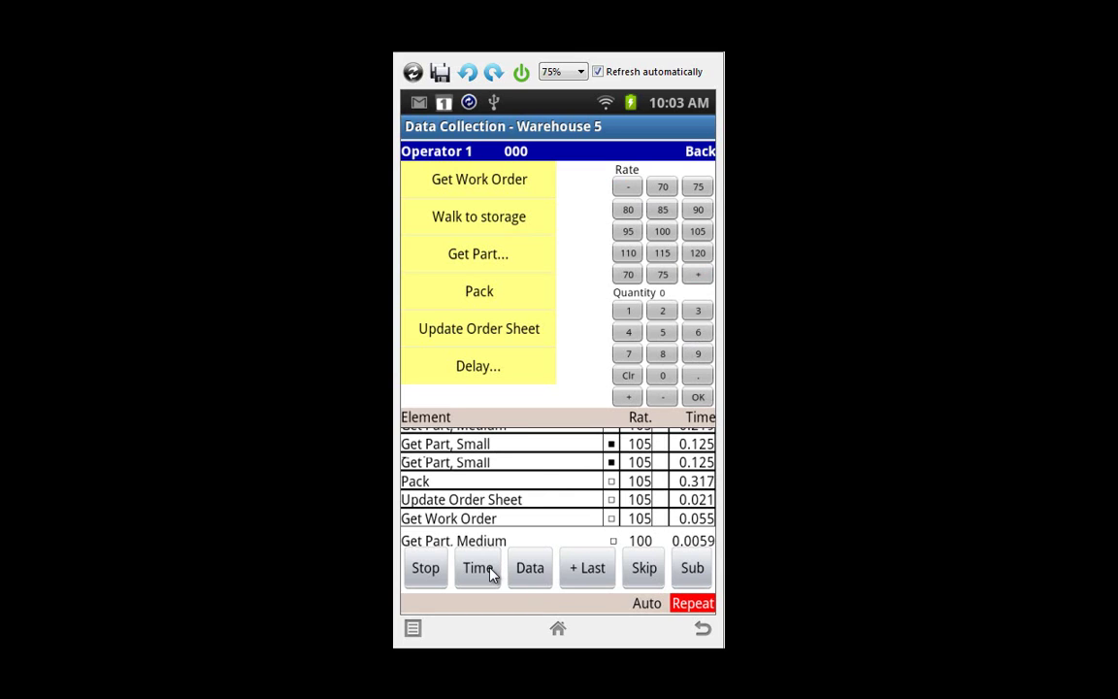
Step: Log Get Part, Large, Light with quantity 4, then Pack and Update Order Sheet
{"action": "left_click", "coordinate": [477, 260]}
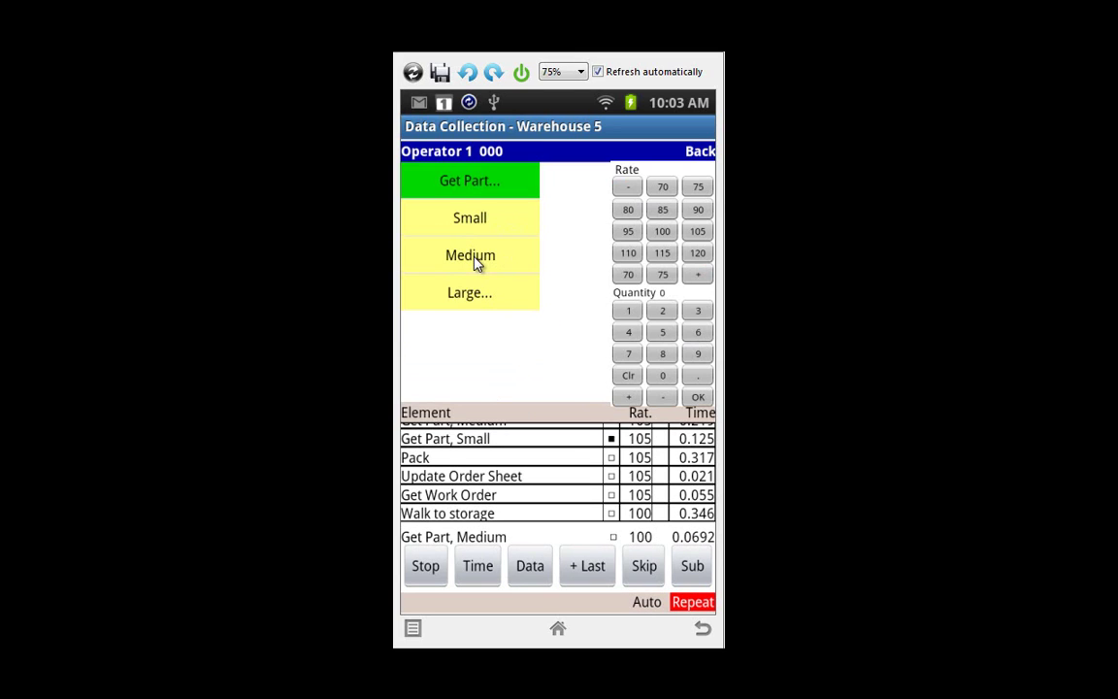
{"action": "left_click", "coordinate": [475, 303]}
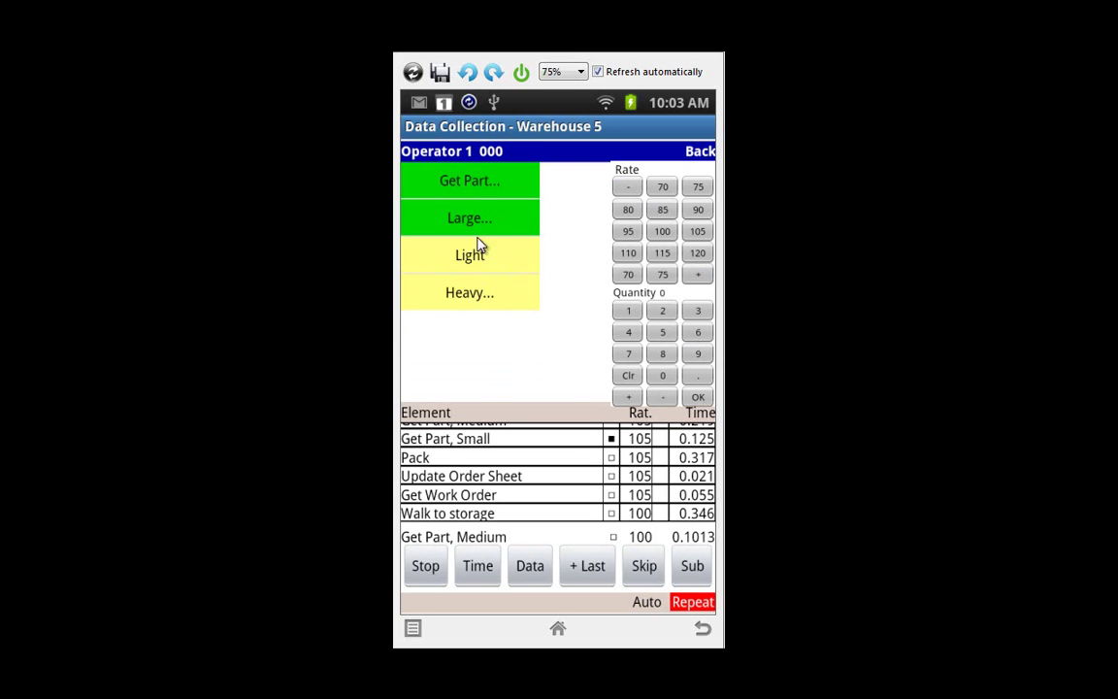
{"action": "left_click", "coordinate": [468, 254]}
{"action": "left_click", "coordinate": [628, 332]}
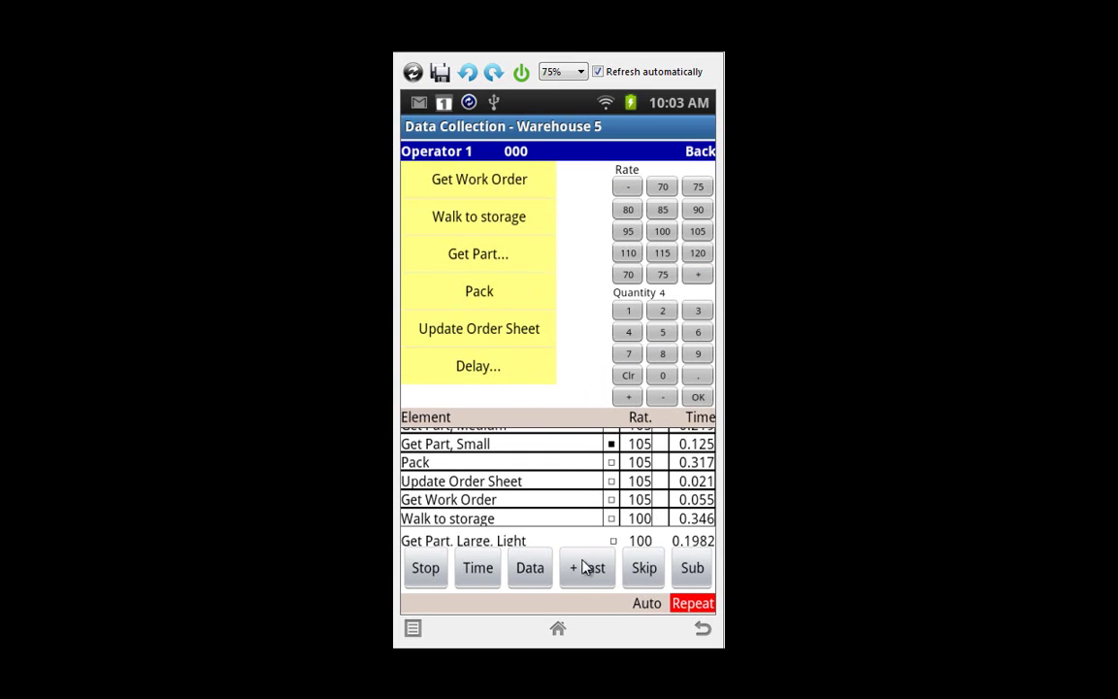
{"action": "left_click", "coordinate": [446, 301]}
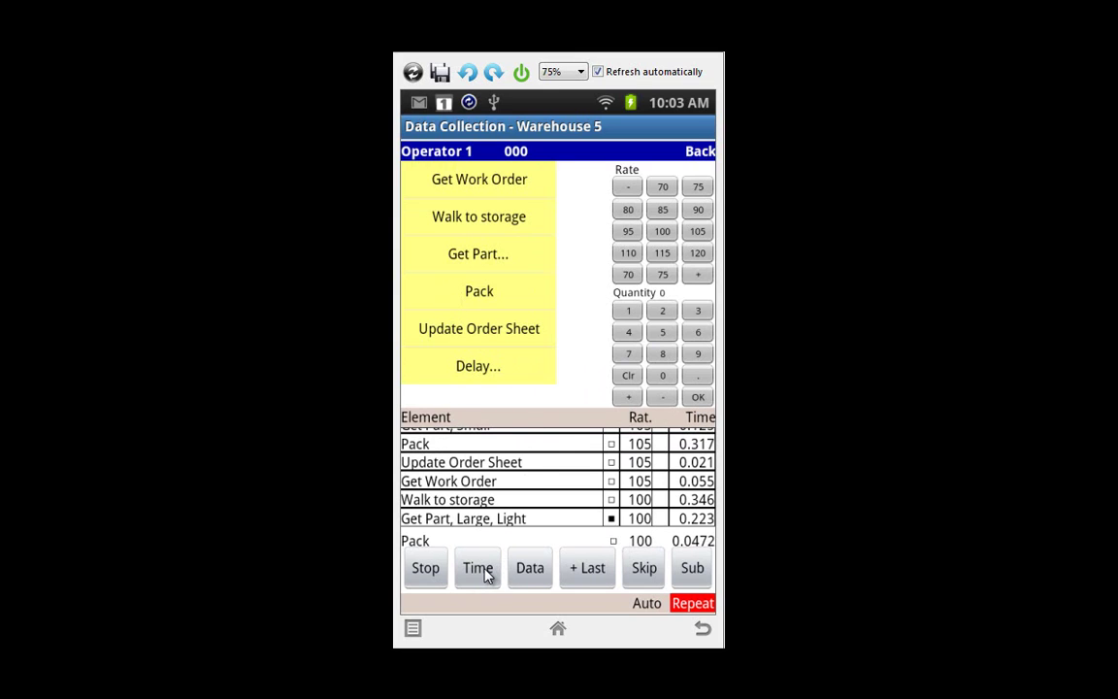
{"action": "left_click", "coordinate": [483, 330]}
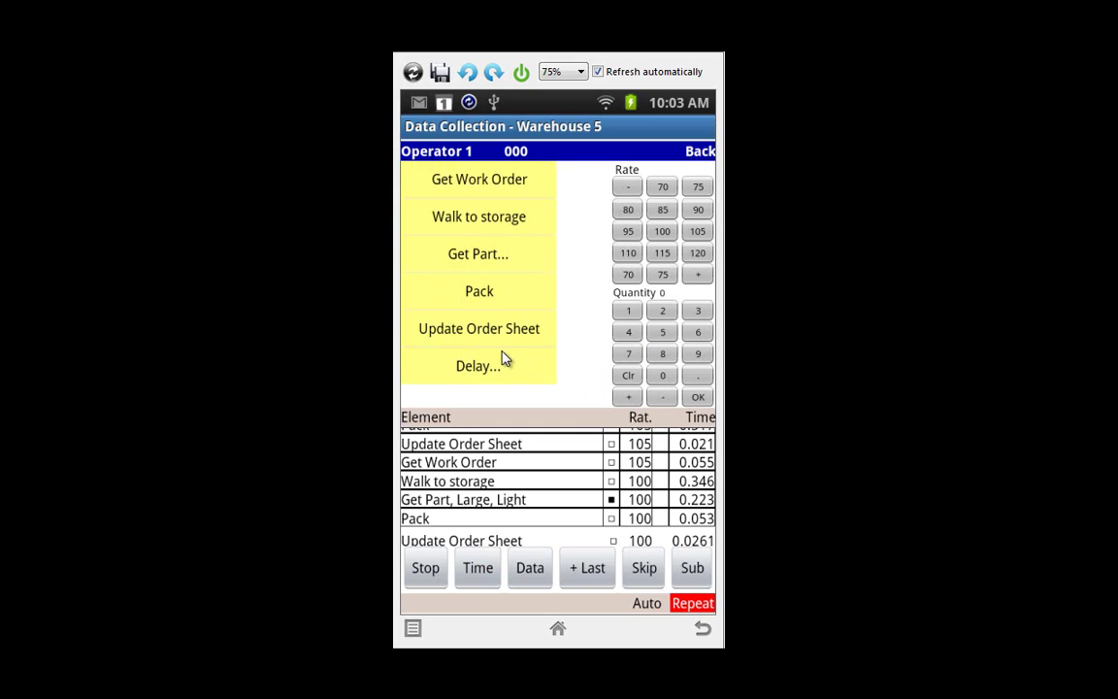
{"action": "left_click", "coordinate": [480, 569]}
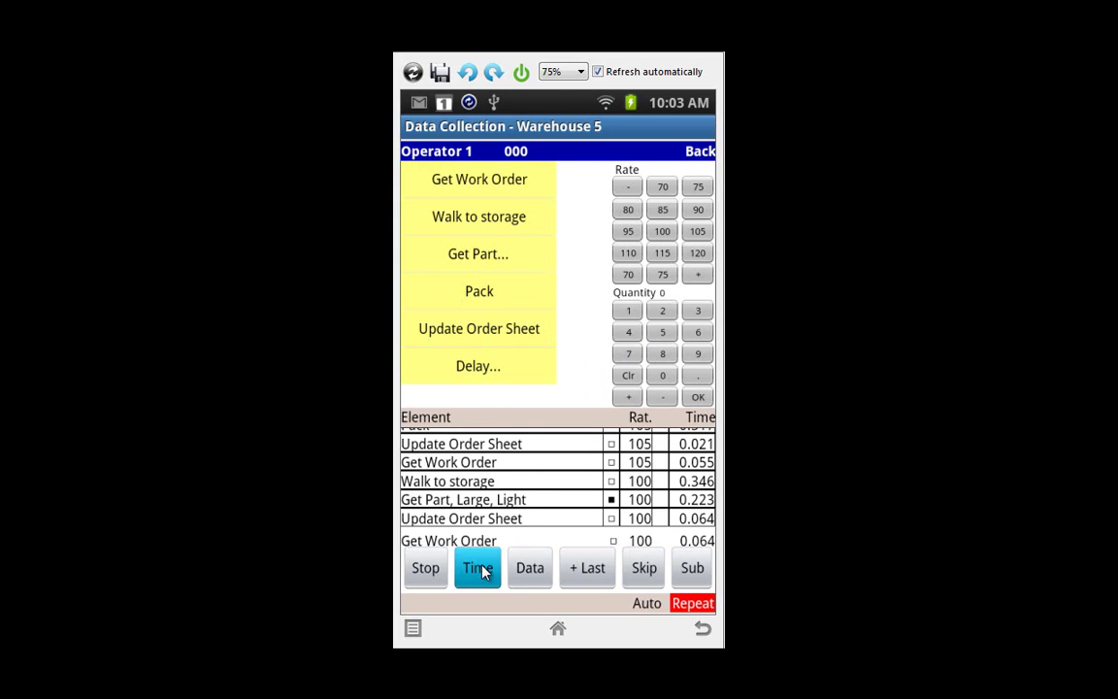
Step: Log Get Part, Small with quantity 6
{"action": "left_click", "coordinate": [489, 259]}
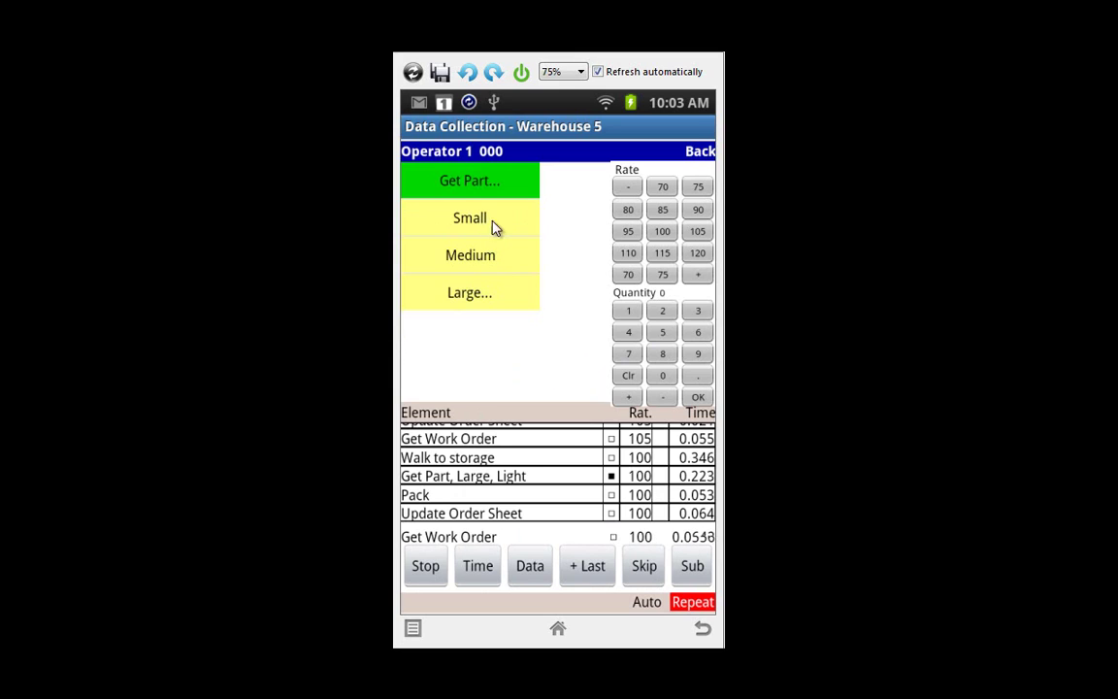
{"action": "left_click", "coordinate": [517, 233]}
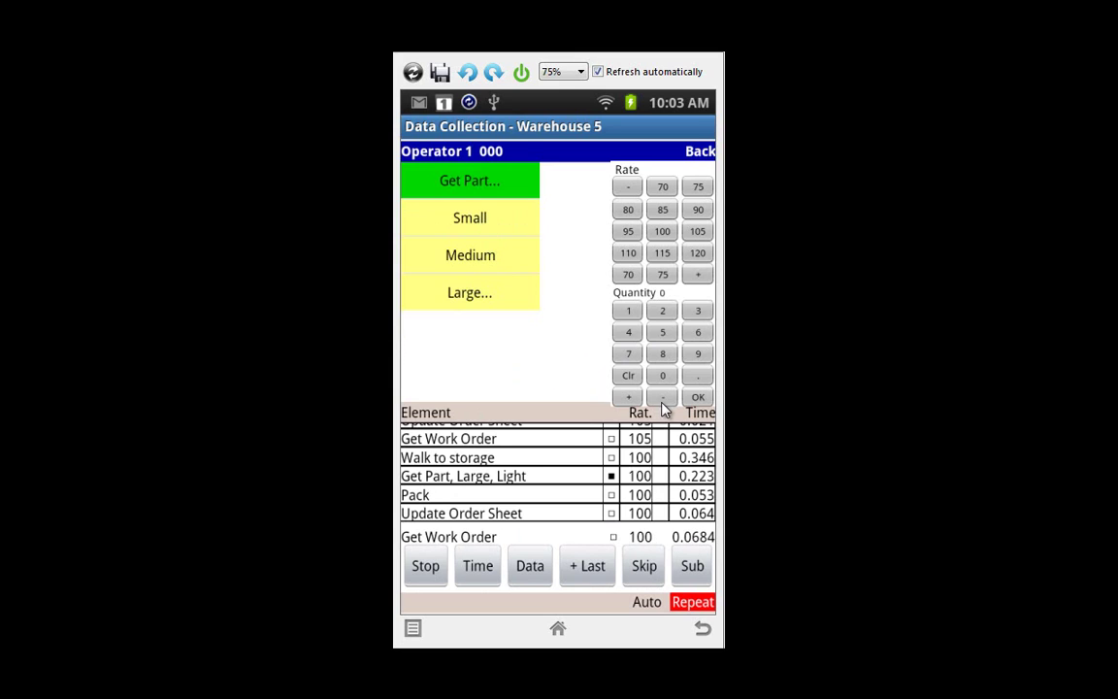
{"action": "left_click", "coordinate": [695, 335]}
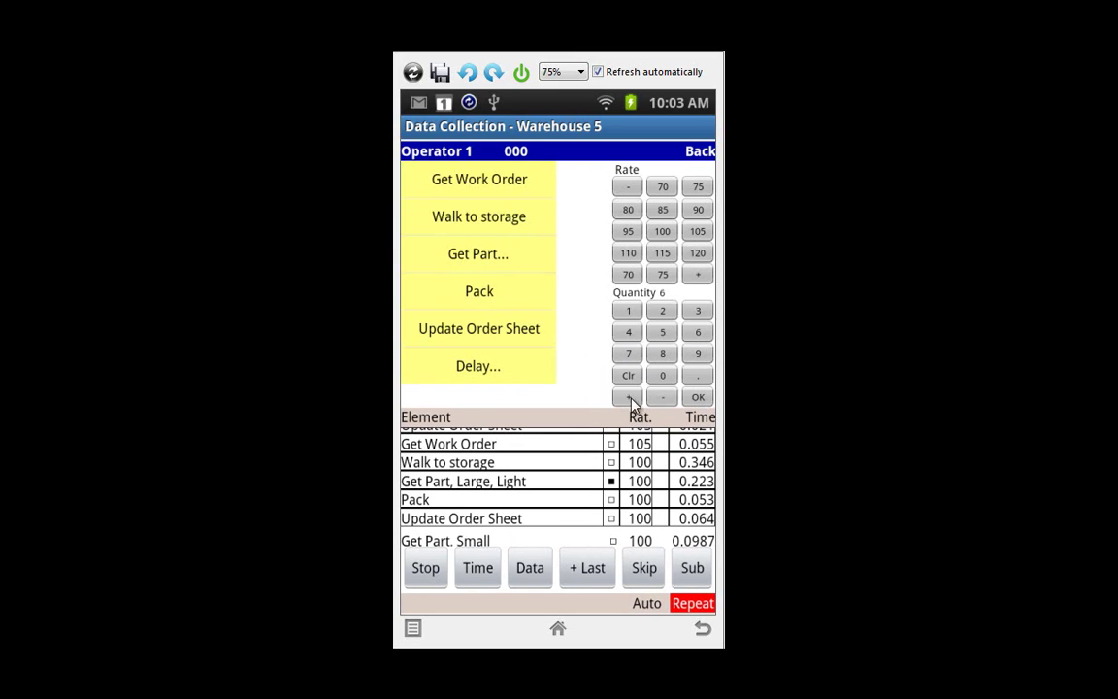
{"action": "left_click", "coordinate": [480, 575]}
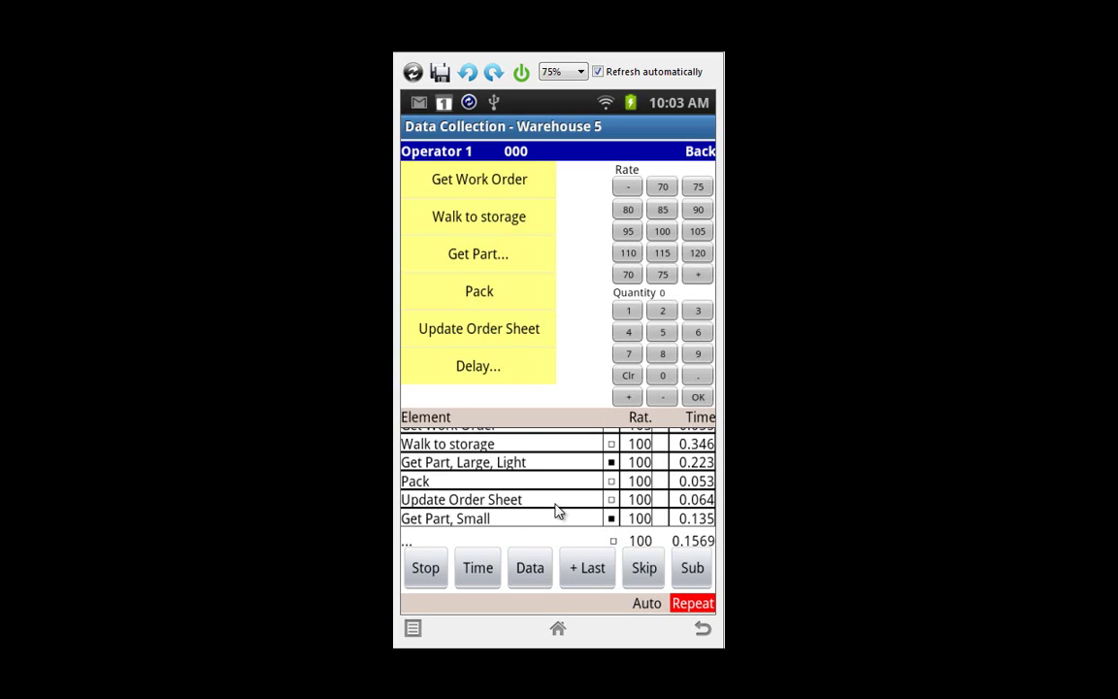
Step: Log Pack, Update Order Sheet, Get Work Order and Get Part, Small with quantity 12
{"action": "left_click", "coordinate": [482, 481]}
{"action": "left_click", "coordinate": [487, 572]}
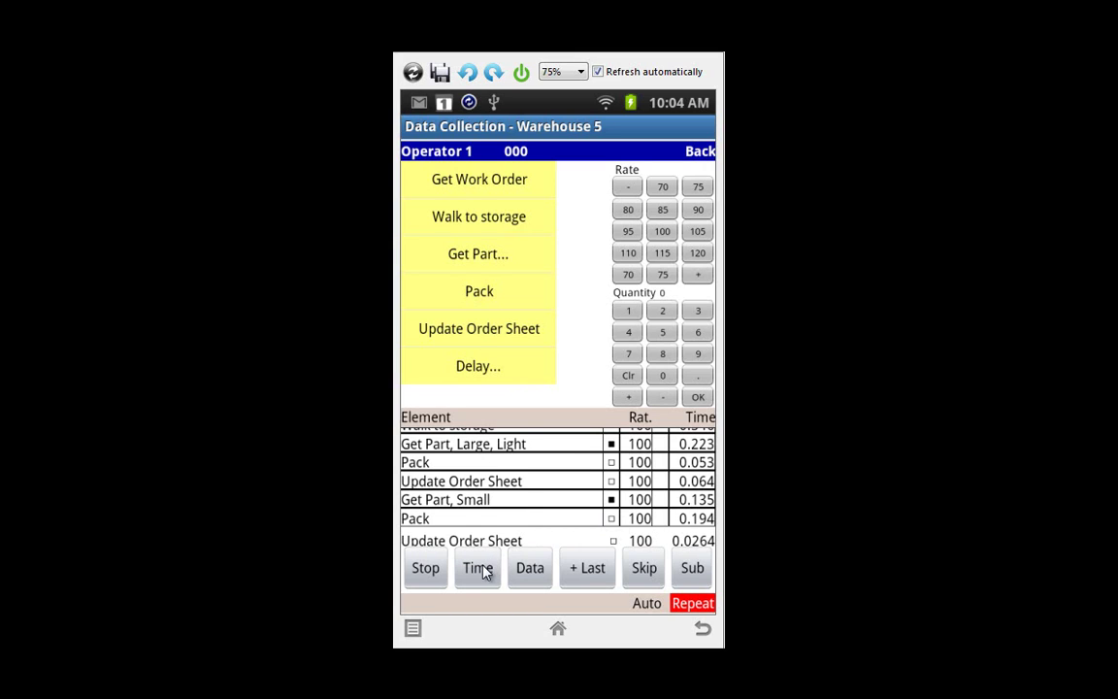
{"action": "left_click", "coordinate": [486, 571]}
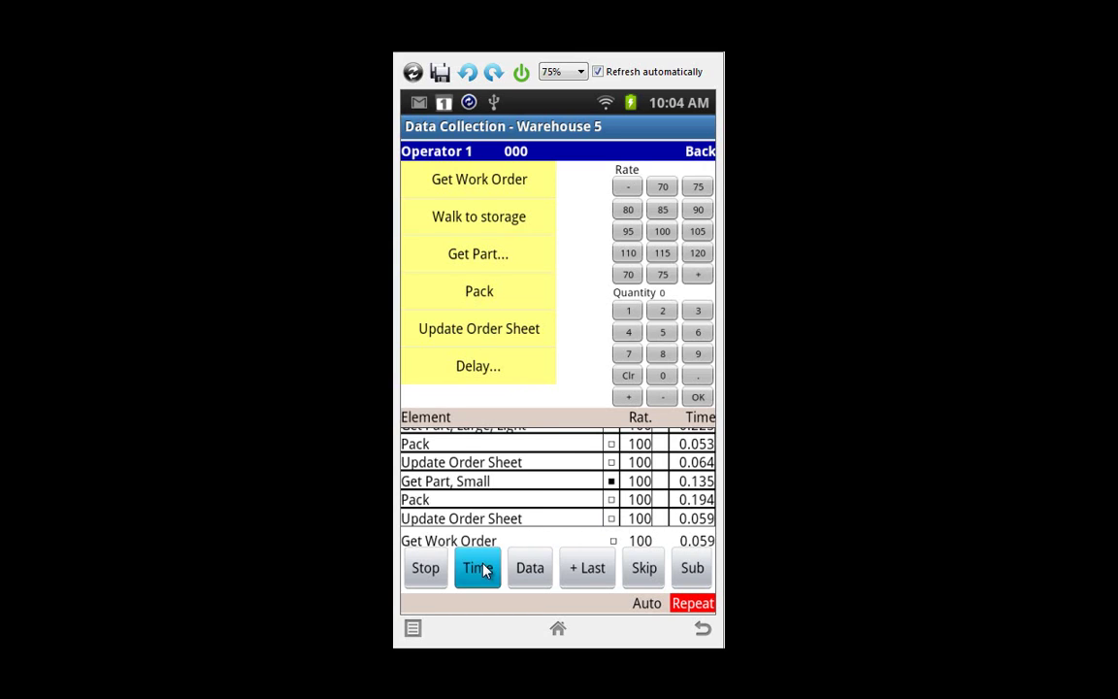
{"action": "left_click", "coordinate": [475, 255]}
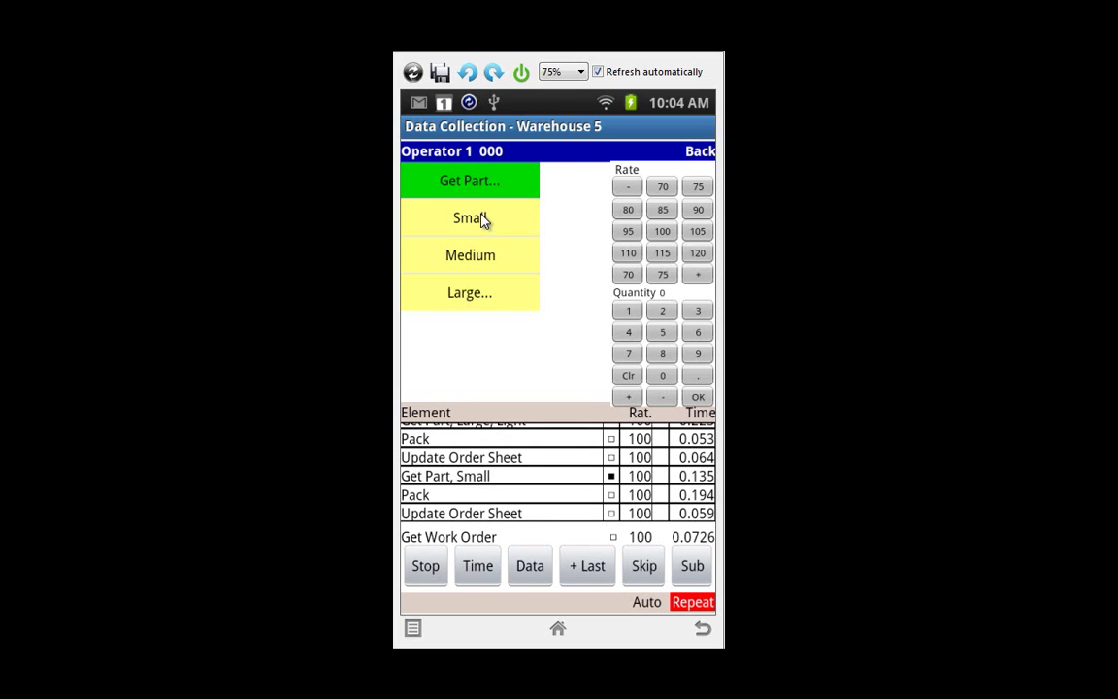
{"action": "left_click", "coordinate": [483, 220]}
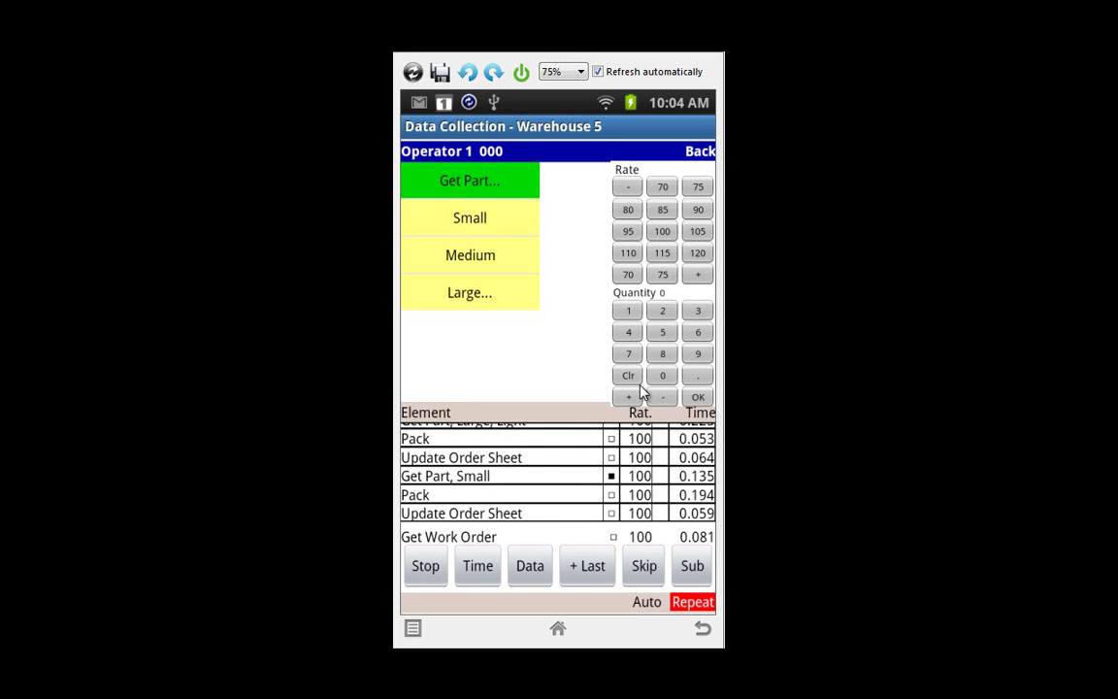
{"action": "left_click", "coordinate": [626, 312]}
{"action": "left_click", "coordinate": [663, 311]}
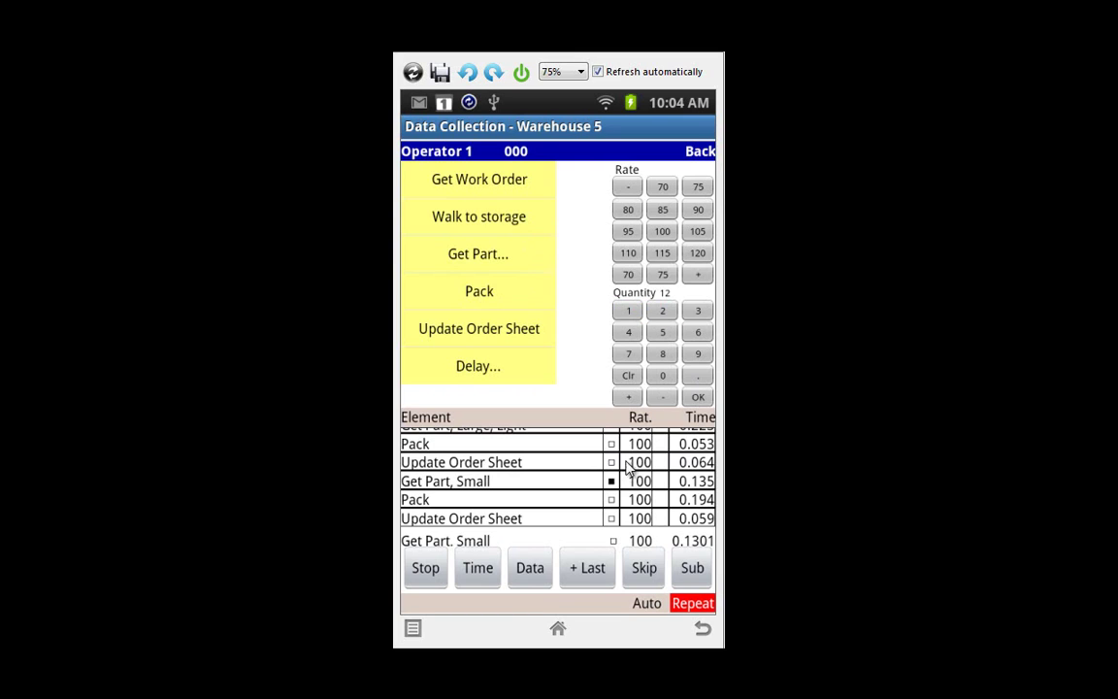
{"action": "left_click", "coordinate": [478, 572]}
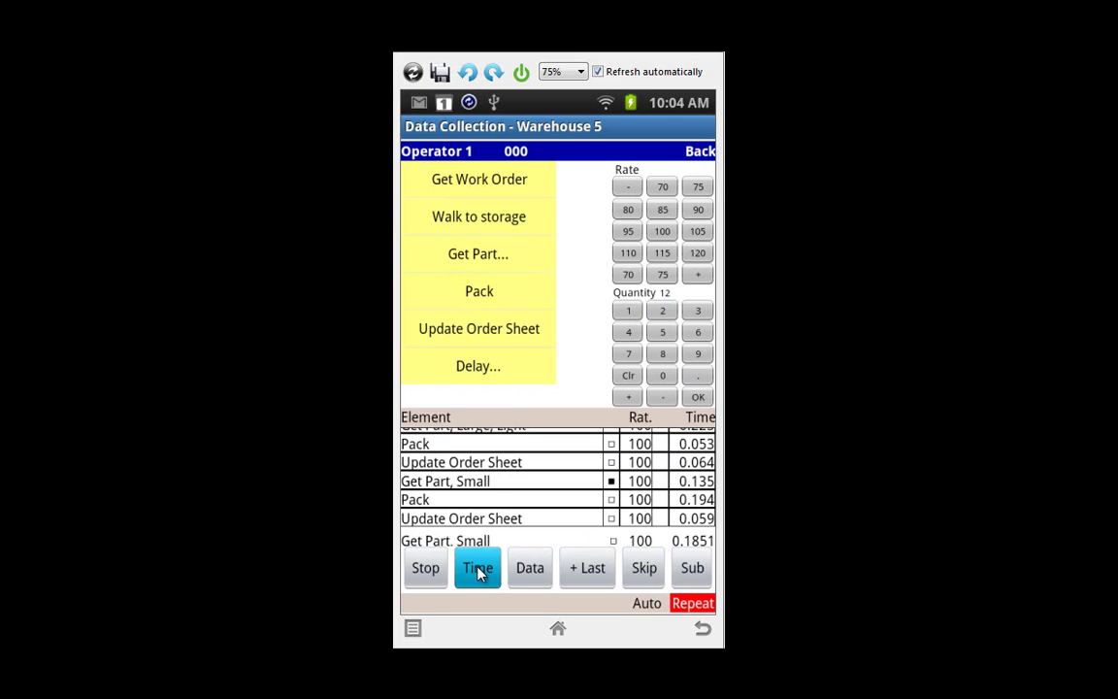
Step: Log Pack, Update Order Sheet and Get Work Order, leaving Walk to storage timing
{"action": "left_click", "coordinate": [492, 292]}
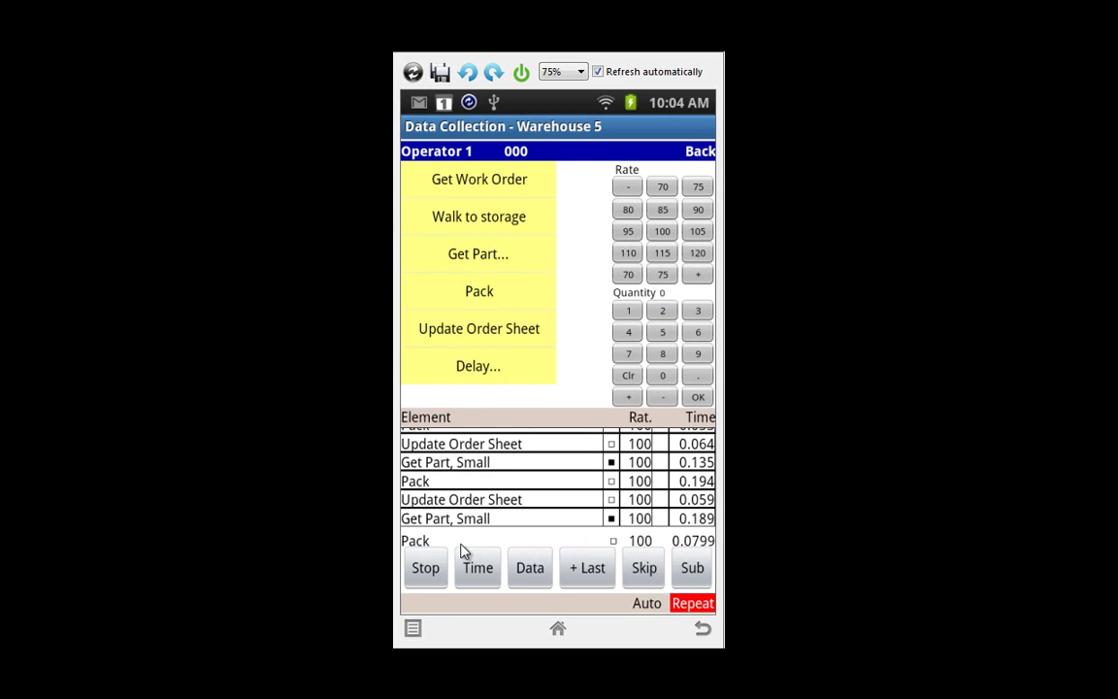
{"action": "left_click", "coordinate": [476, 573]}
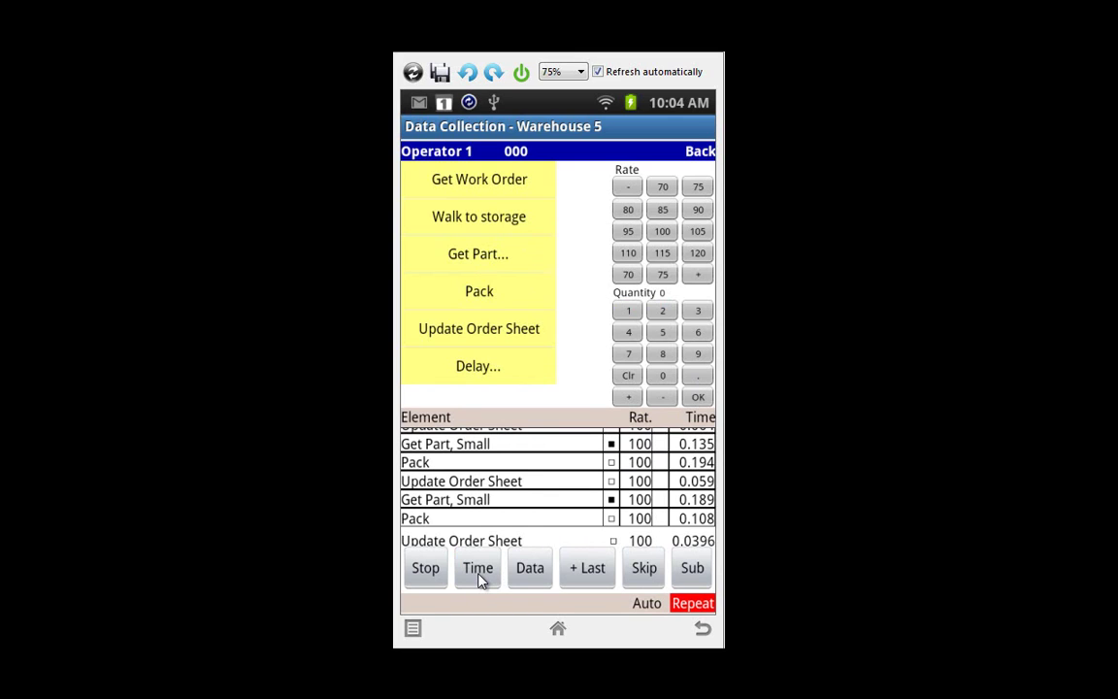
{"action": "left_click", "coordinate": [478, 575]}
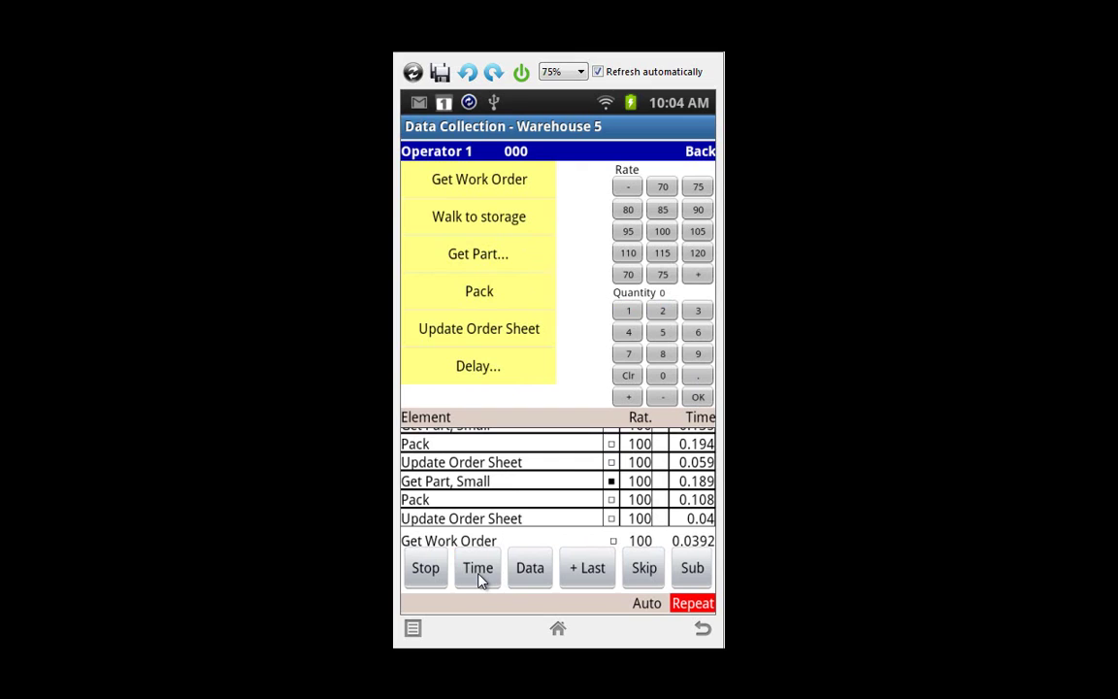
{"action": "left_click", "coordinate": [479, 576]}
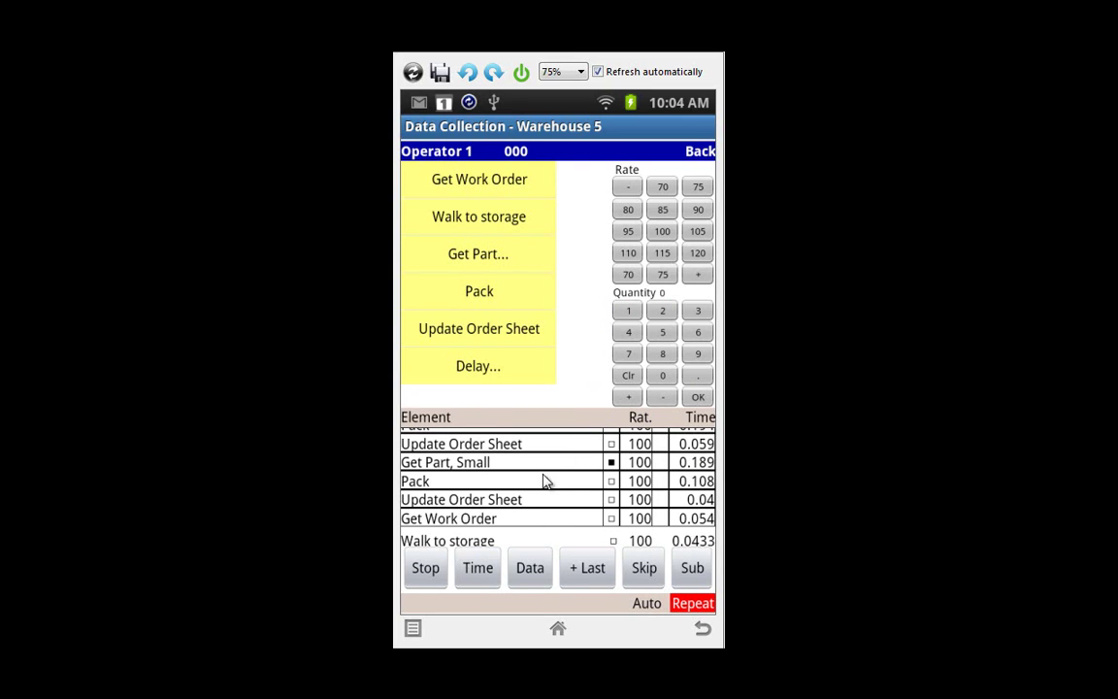
Step: Stop timing the study and switch off Expand Rating and Quantity in Info
{"action": "left_click", "coordinate": [426, 571]}
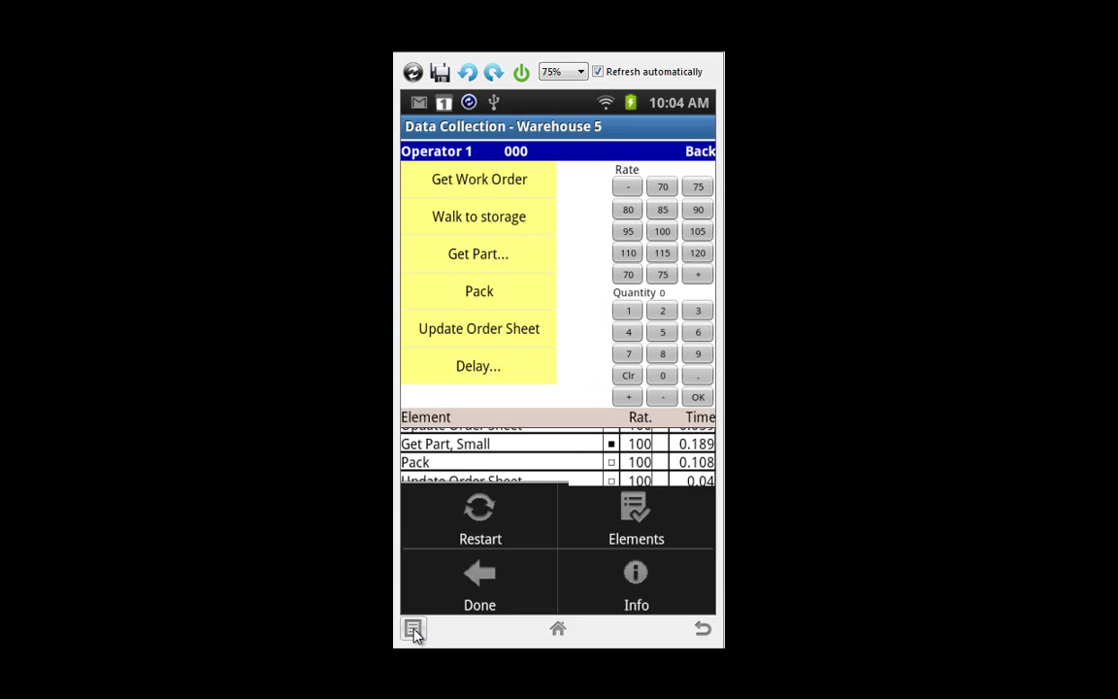
{"action": "left_click", "coordinate": [637, 580]}
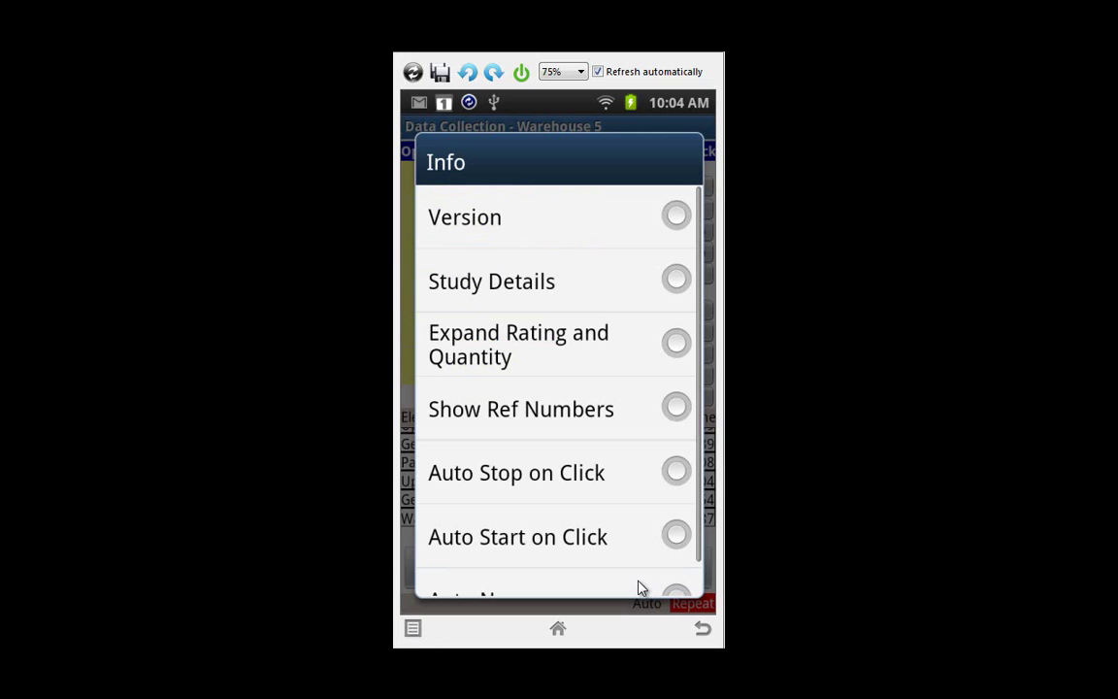
{"action": "left_click", "coordinate": [669, 342]}
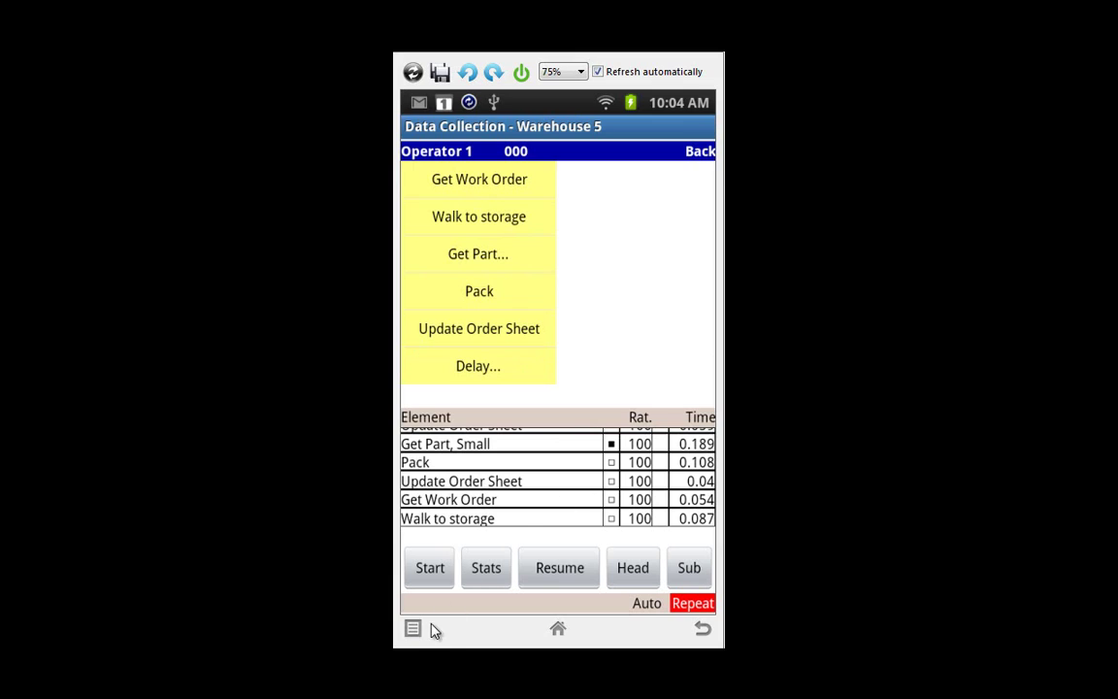
Step: Turn Expand Rating and Quantity back on through Info to restore the keypad
{"action": "left_click", "coordinate": [412, 629]}
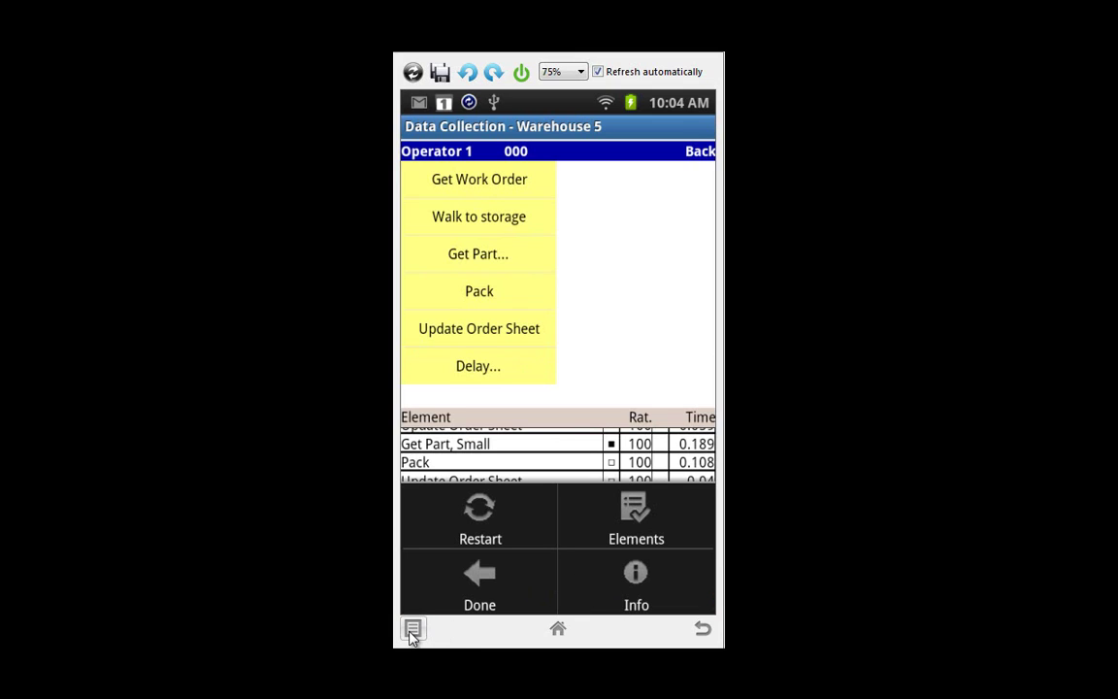
{"action": "left_click", "coordinate": [635, 580]}
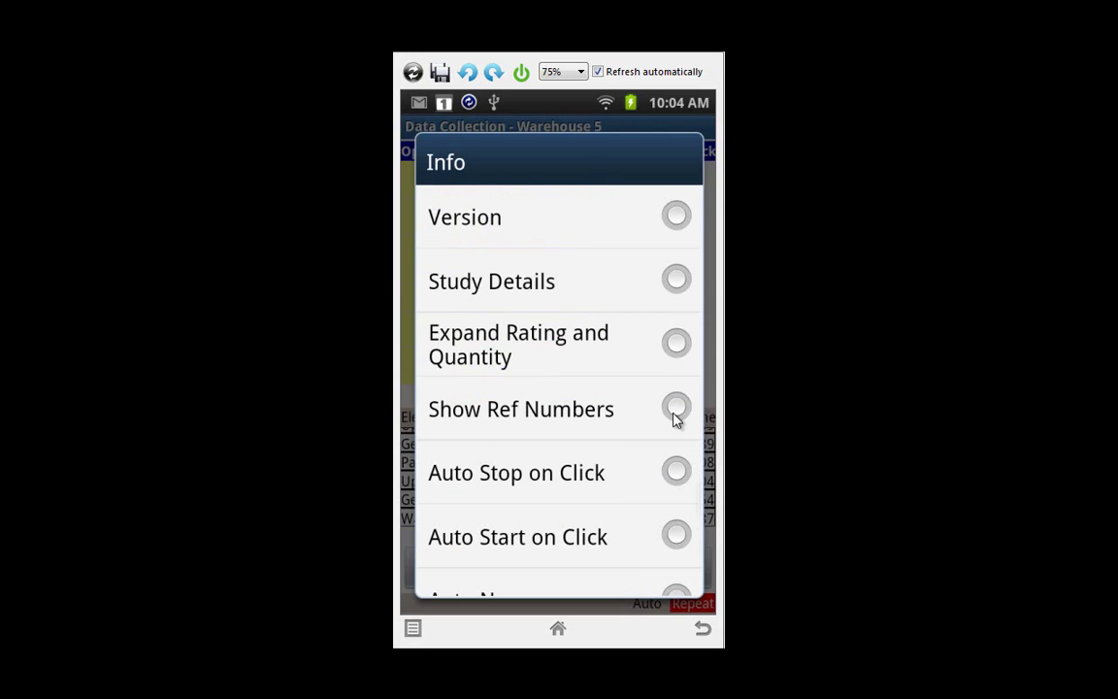
{"action": "left_click", "coordinate": [677, 460]}
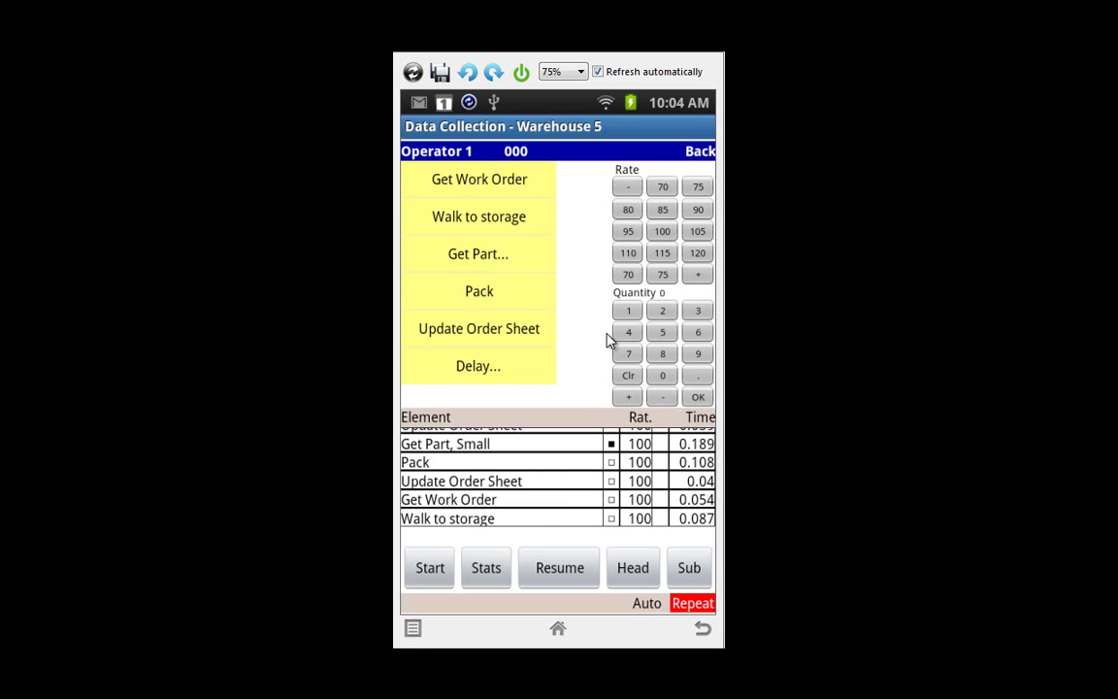